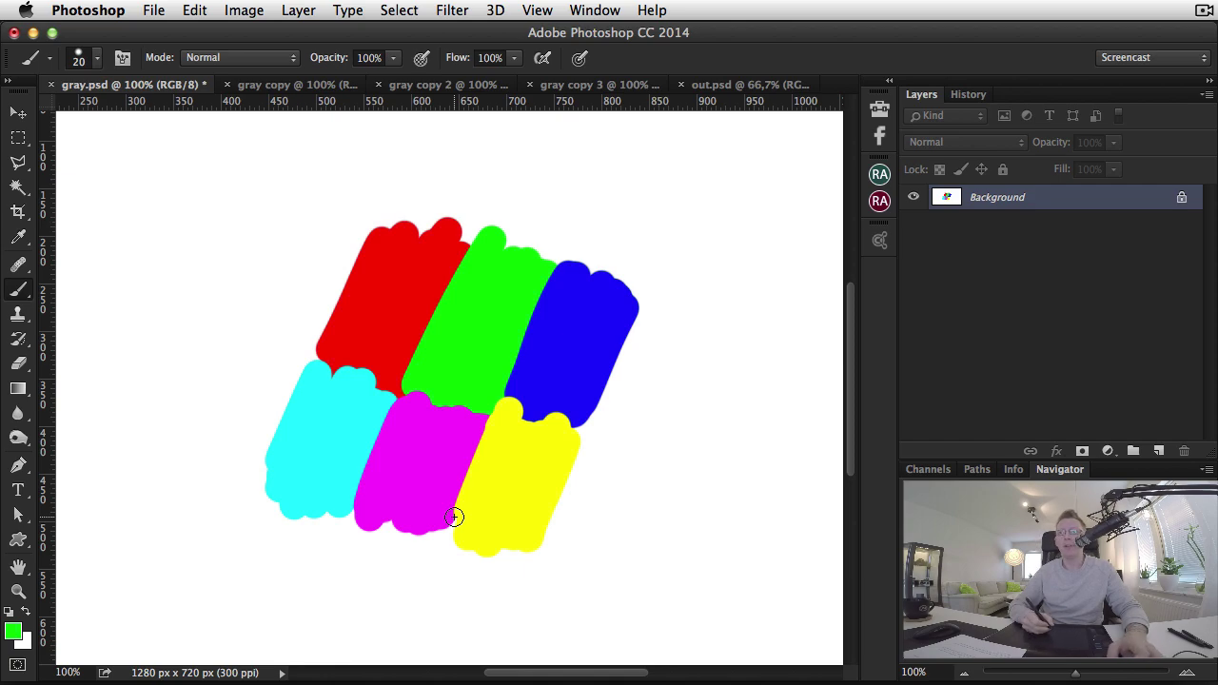
# Open the foreground Color Picker, showing the current pure green 00ff00
pyautogui.click(14, 632)
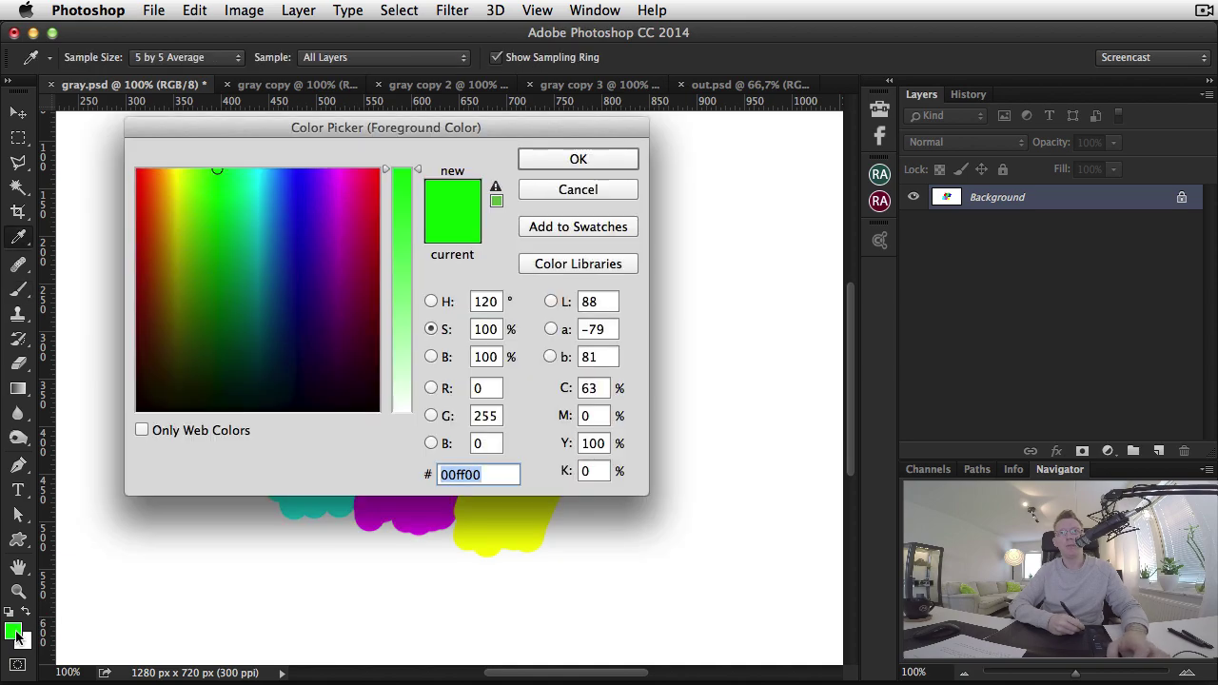
# Preview white by setting saturation to 0, then cancel so the foreground stays pure green
pyautogui.doubleClick(490, 330)
pyautogui.write('0')
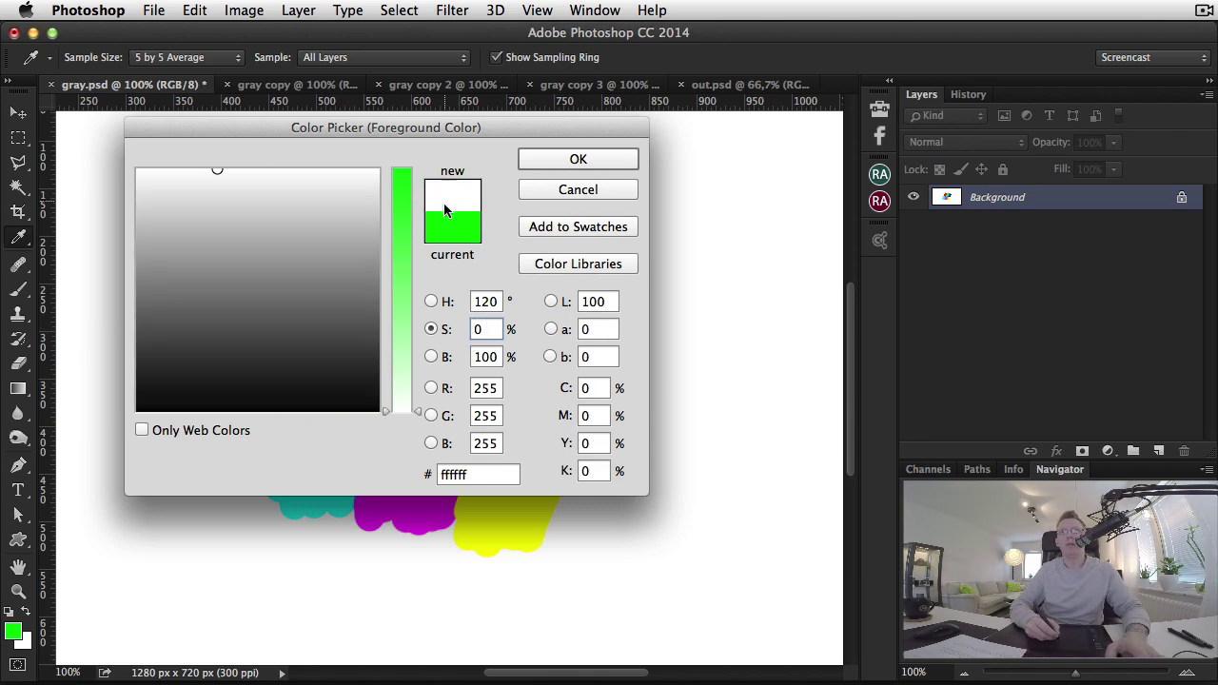
pyautogui.click(583, 189)
pyautogui.press('b')
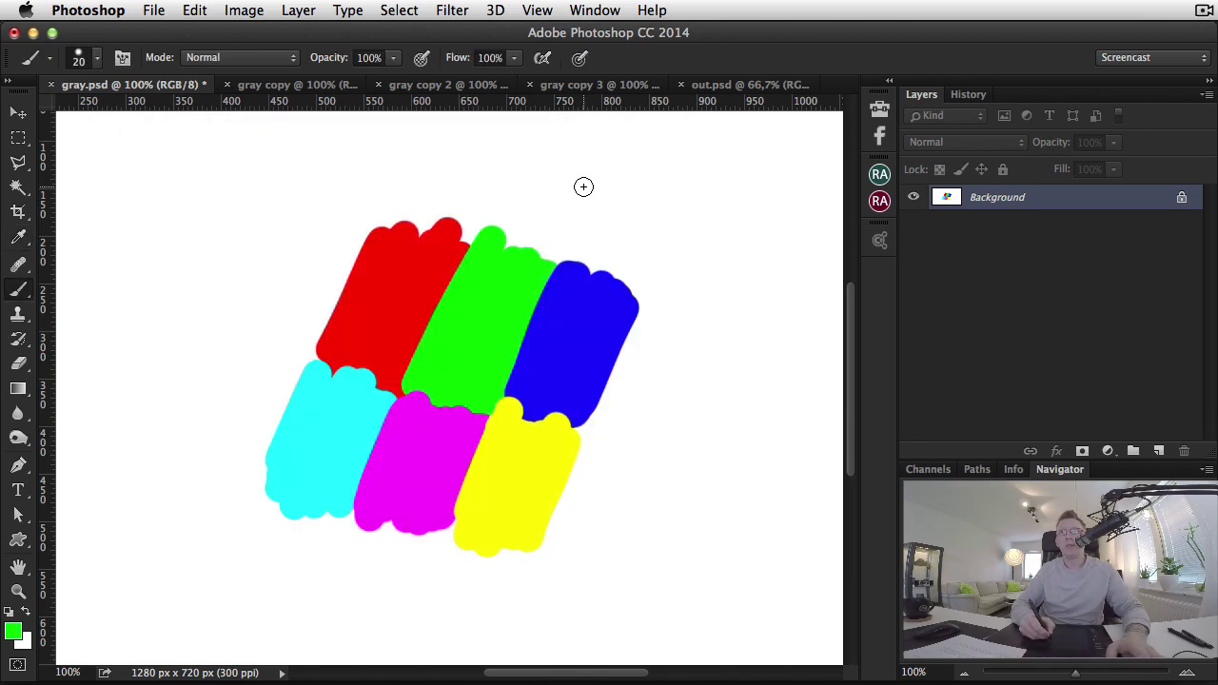
# Apply Image > Adjustments > Desaturate to the gray copy document
pyautogui.click(283, 87)
pyautogui.click(242, 9)
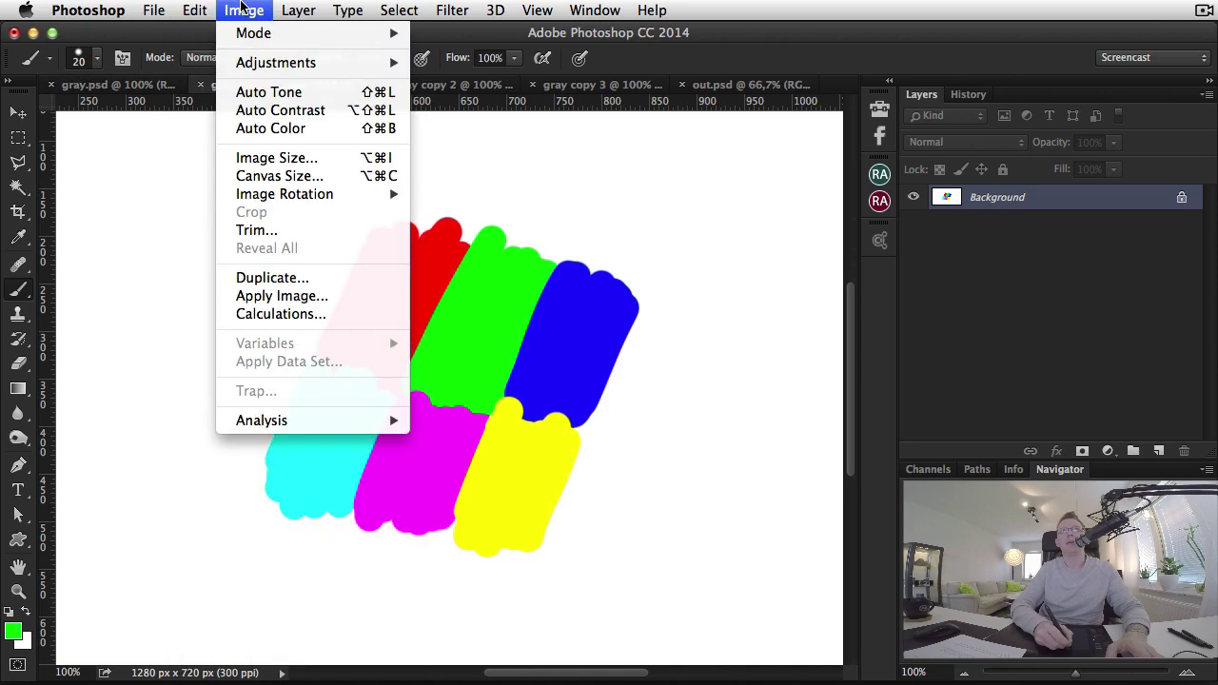
pyautogui.moveTo(362, 63)
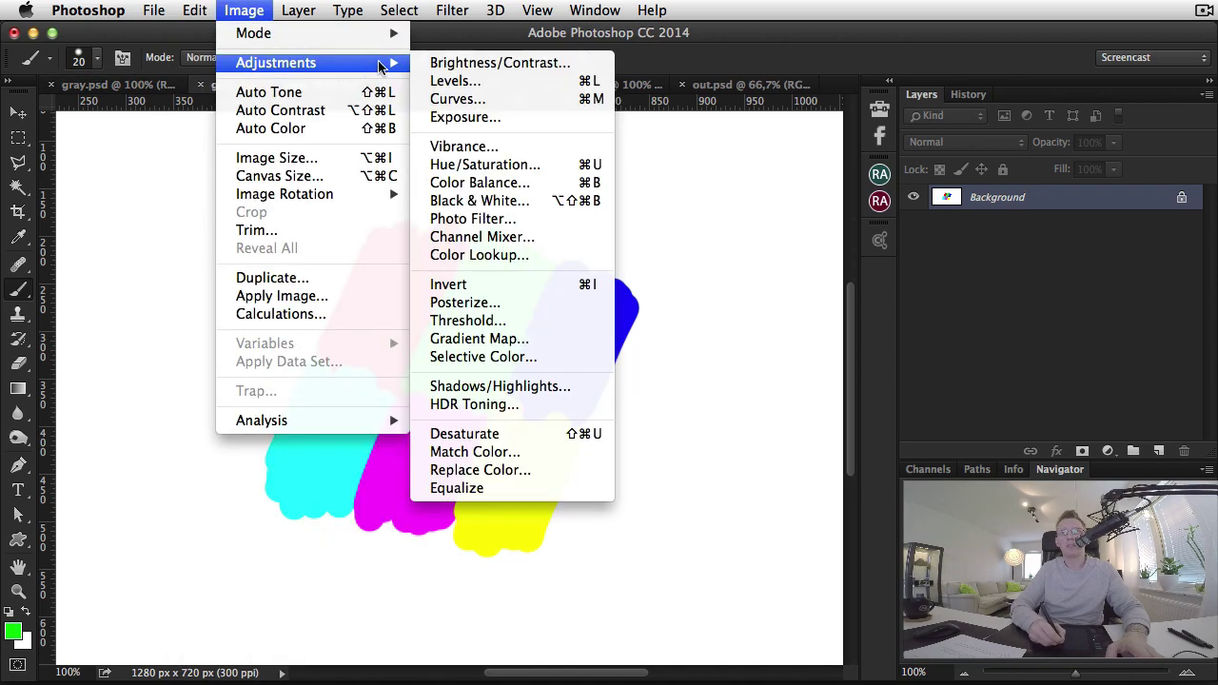
pyautogui.click(531, 435)
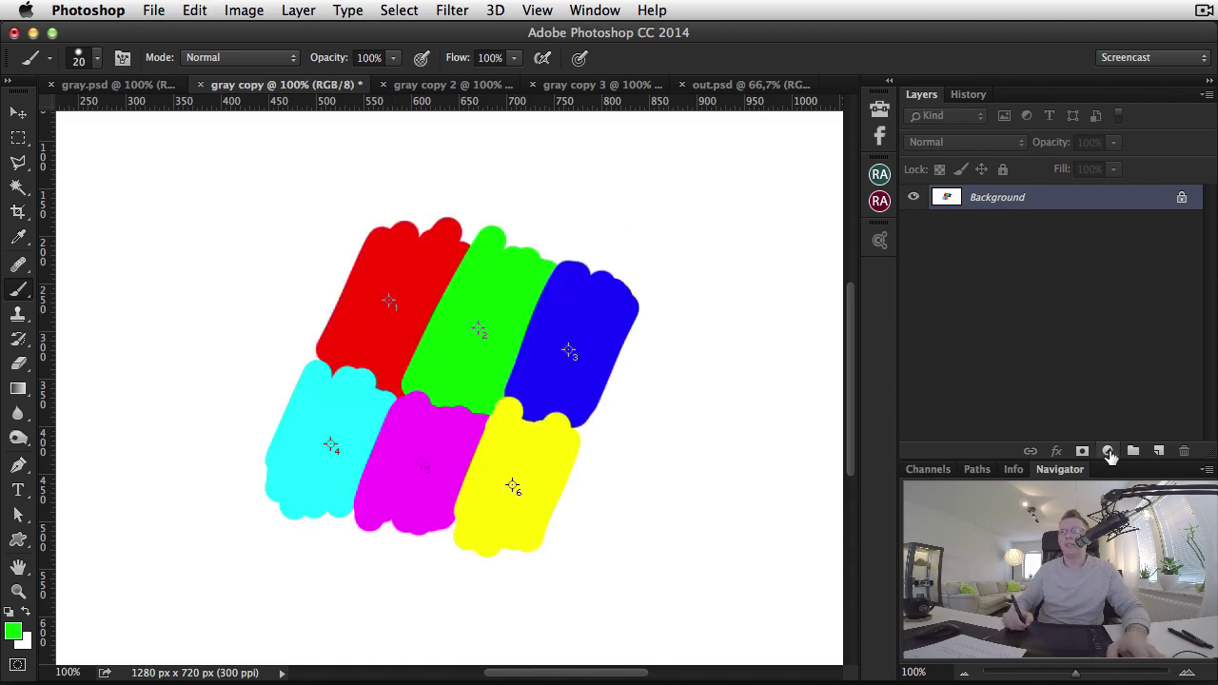
# Add a Hue/Saturation adjustment layer to gray copy with Saturation at -100
pyautogui.click(1108, 451)
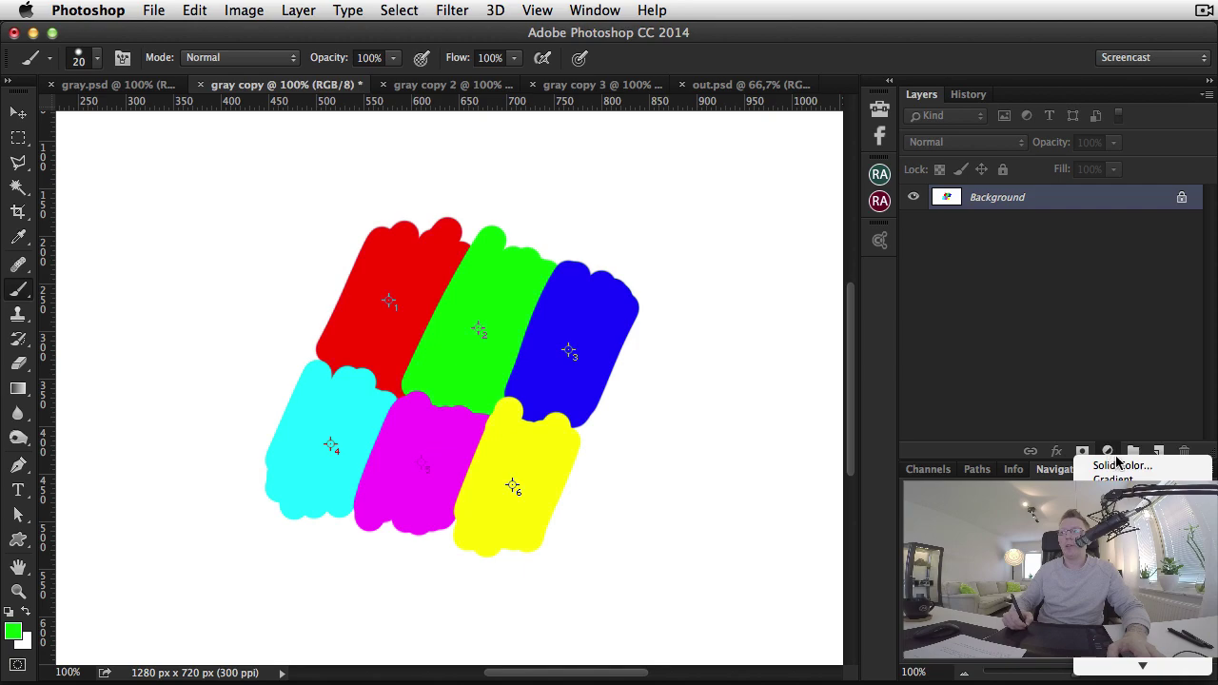
pyautogui.click(1119, 614)
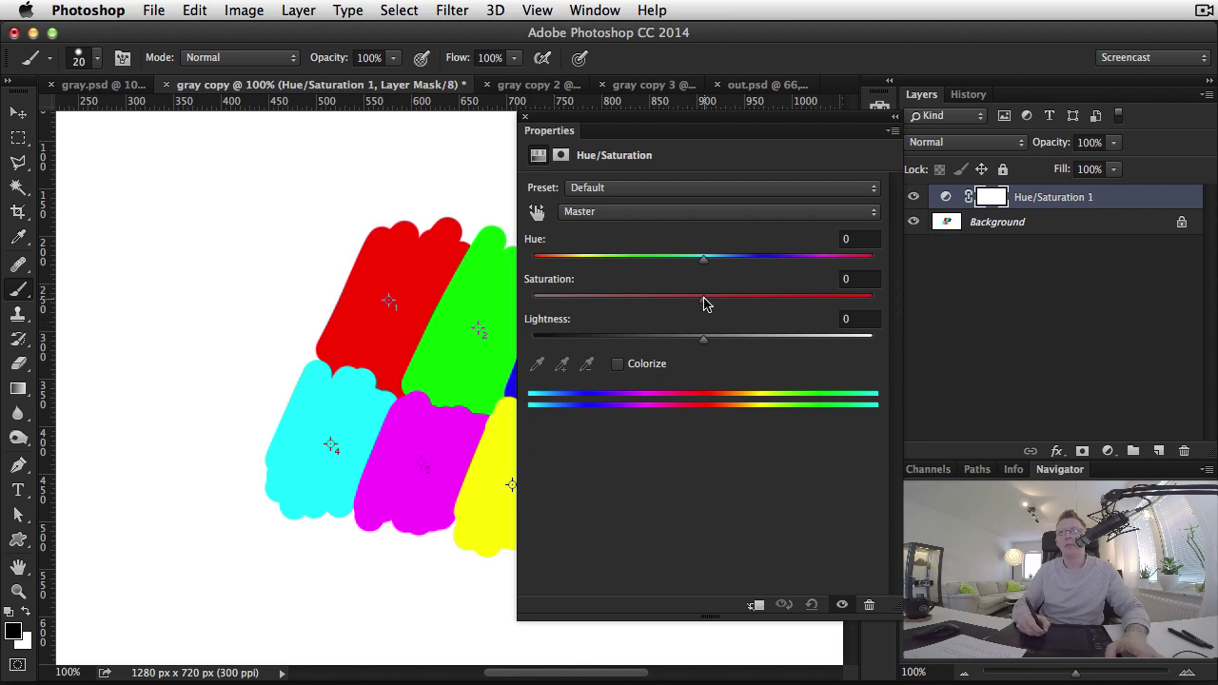
pyautogui.moveTo(704, 303); pyautogui.dragTo(533, 302)
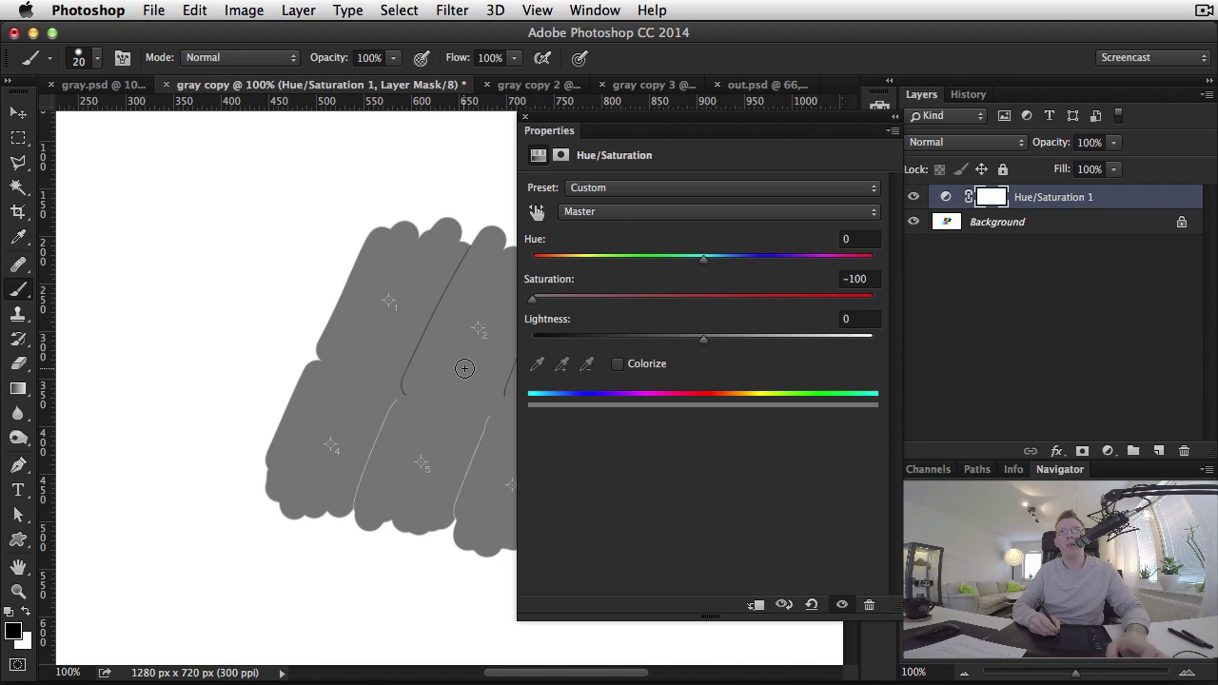
pyautogui.click(526, 120)
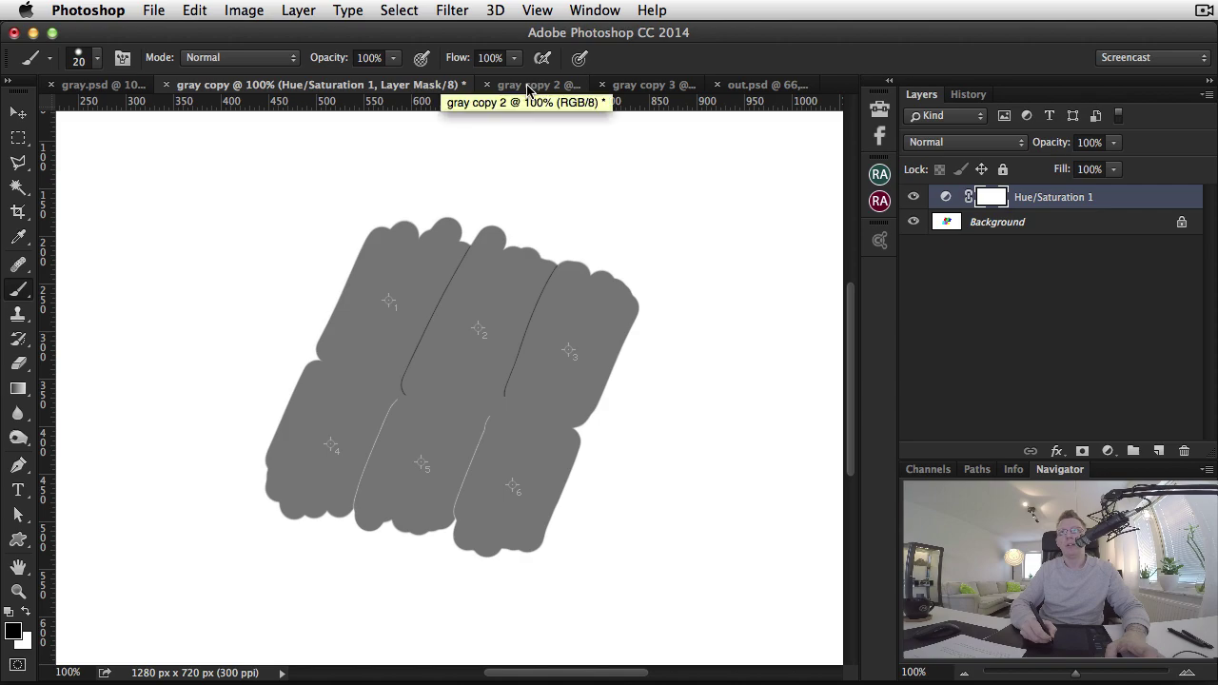
# Convert gray copy 2 to Grayscale mode, discarding its colour information
pyautogui.click(529, 88)
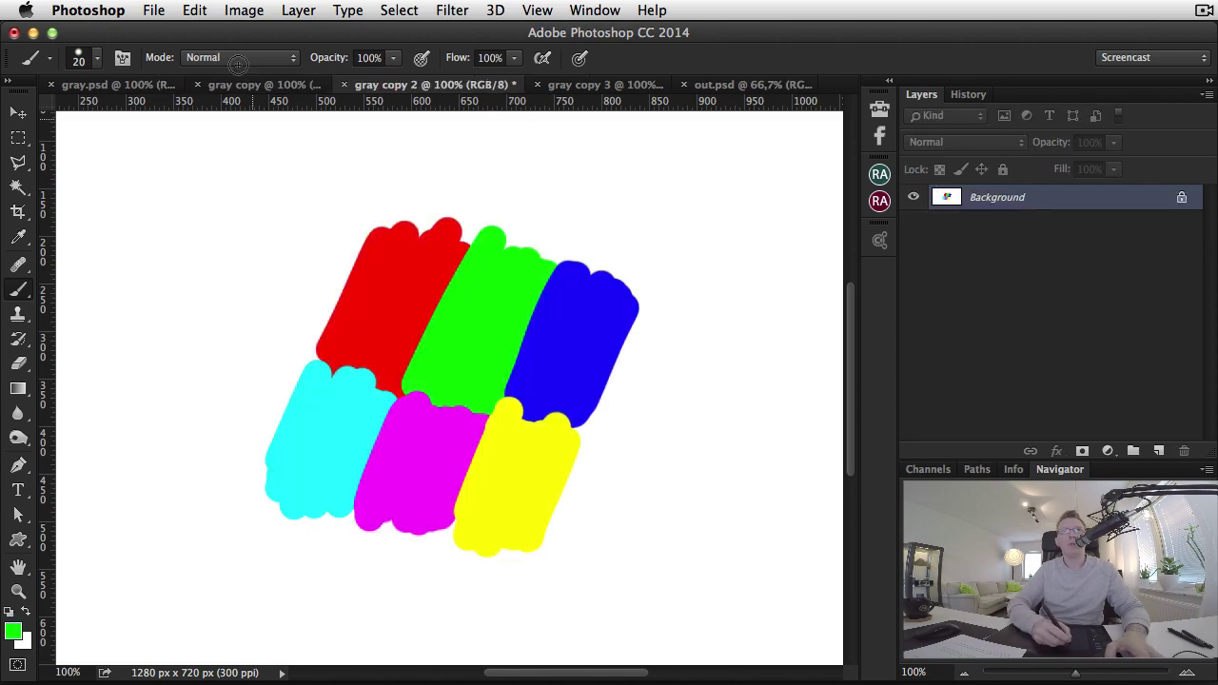
pyautogui.click(243, 10)
pyautogui.moveTo(399, 11)
pyautogui.moveTo(244, 9)
pyautogui.moveTo(380, 33)
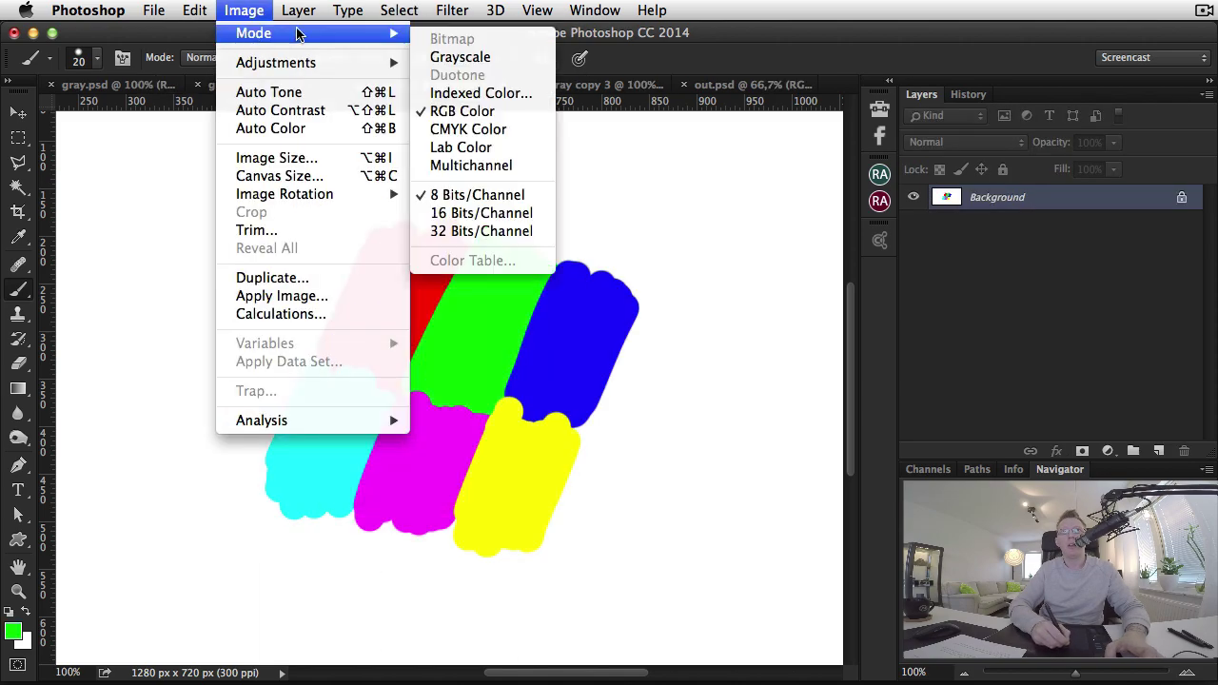
pyautogui.click(522, 58)
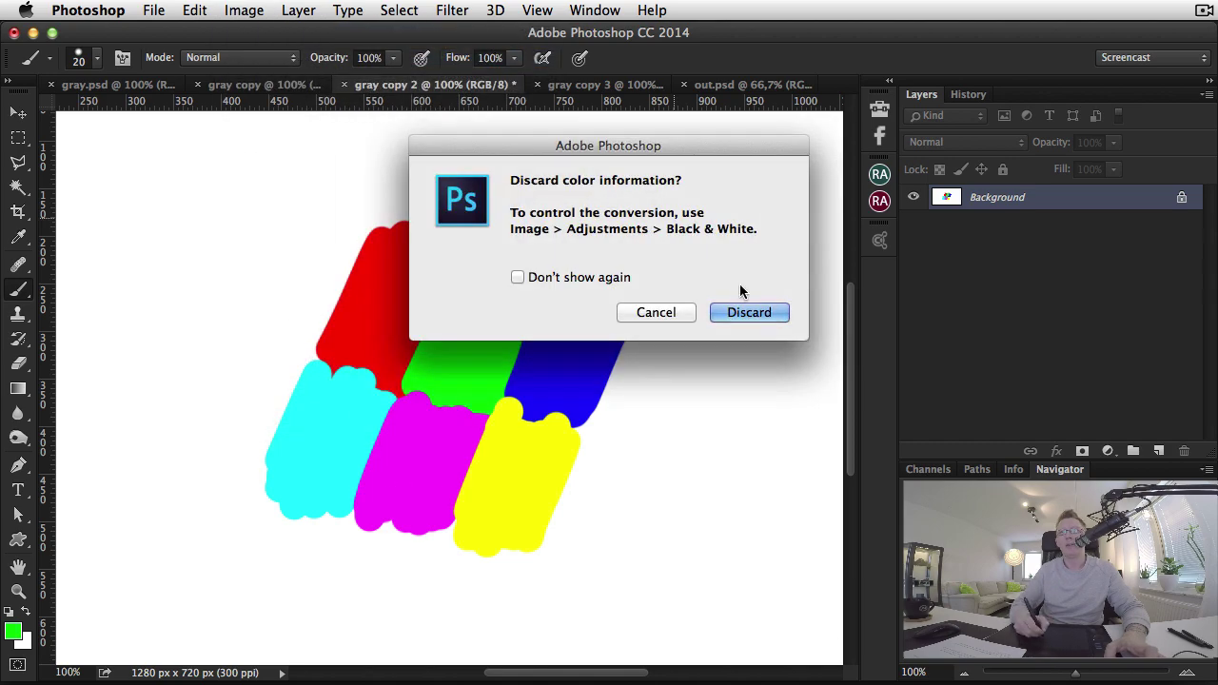
pyautogui.click(749, 309)
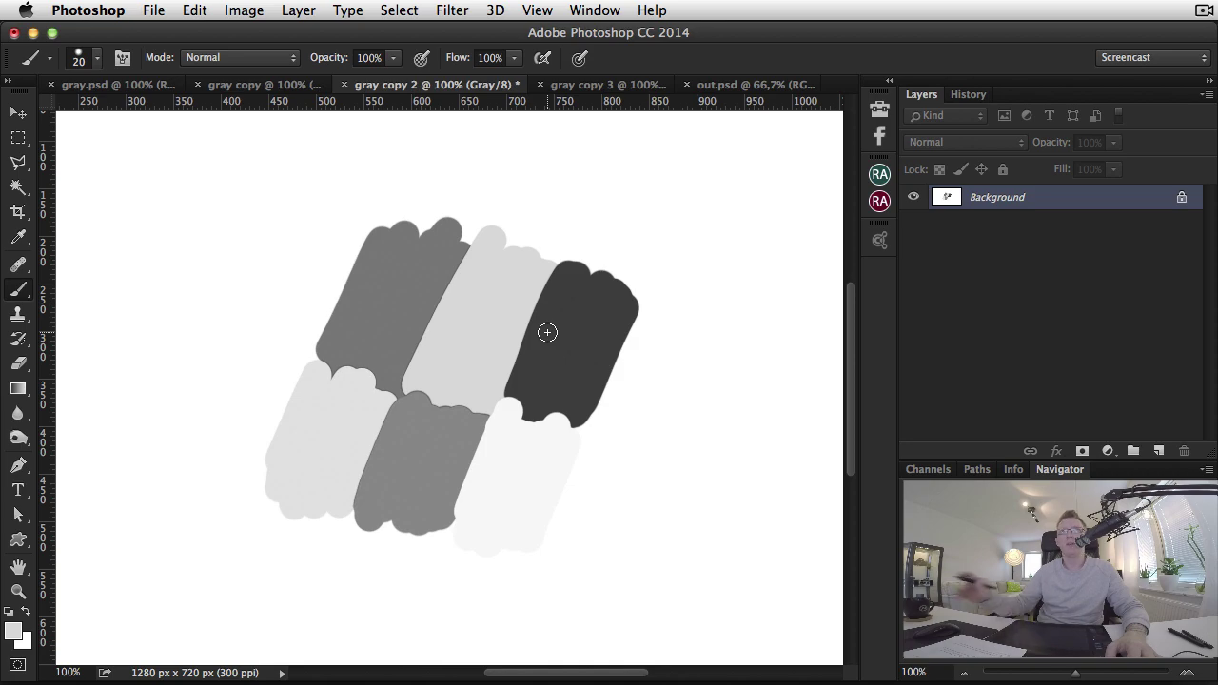
# In gray copy 3, add a white Solid Color fill layer set to Color blend mode
pyautogui.click(573, 88)
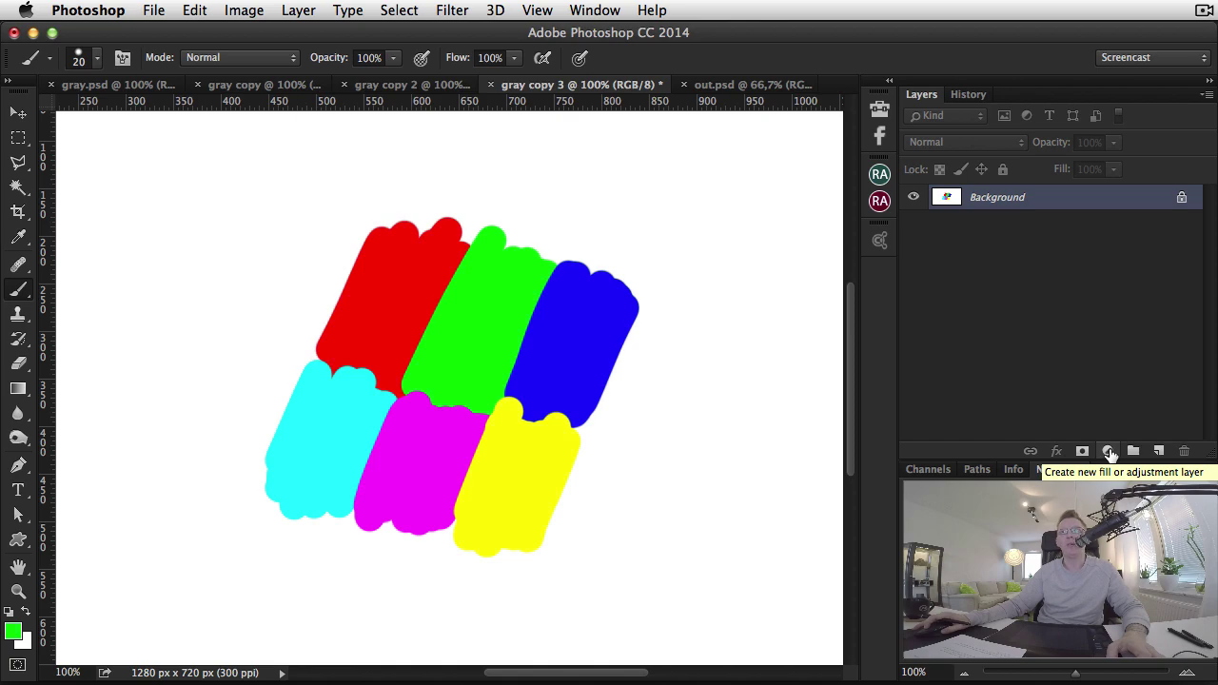
pyautogui.click(1109, 452)
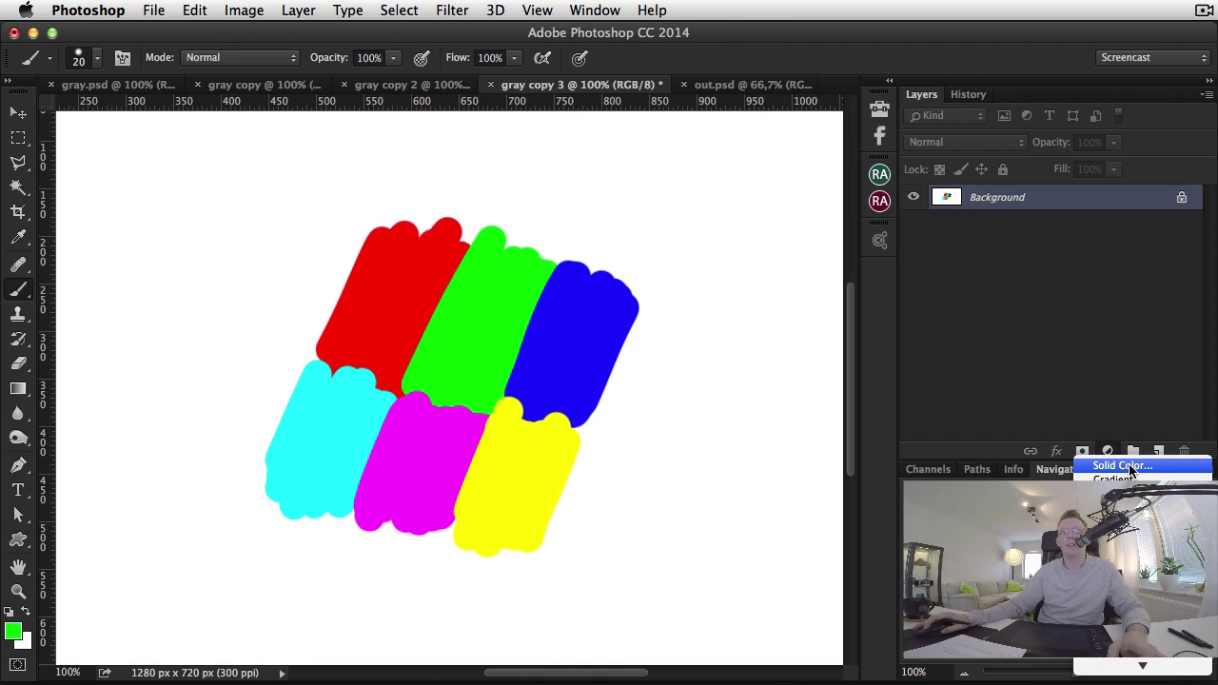
pyautogui.click(1123, 467)
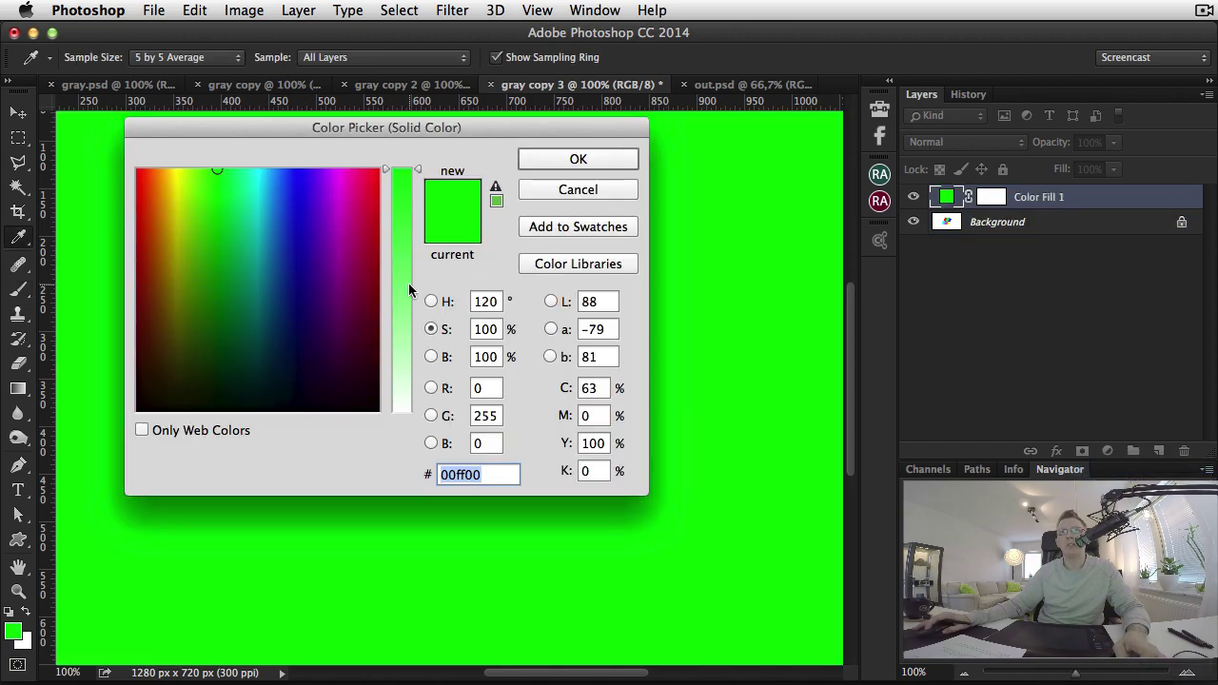
pyautogui.moveTo(400, 283); pyautogui.dragTo(373, 595)
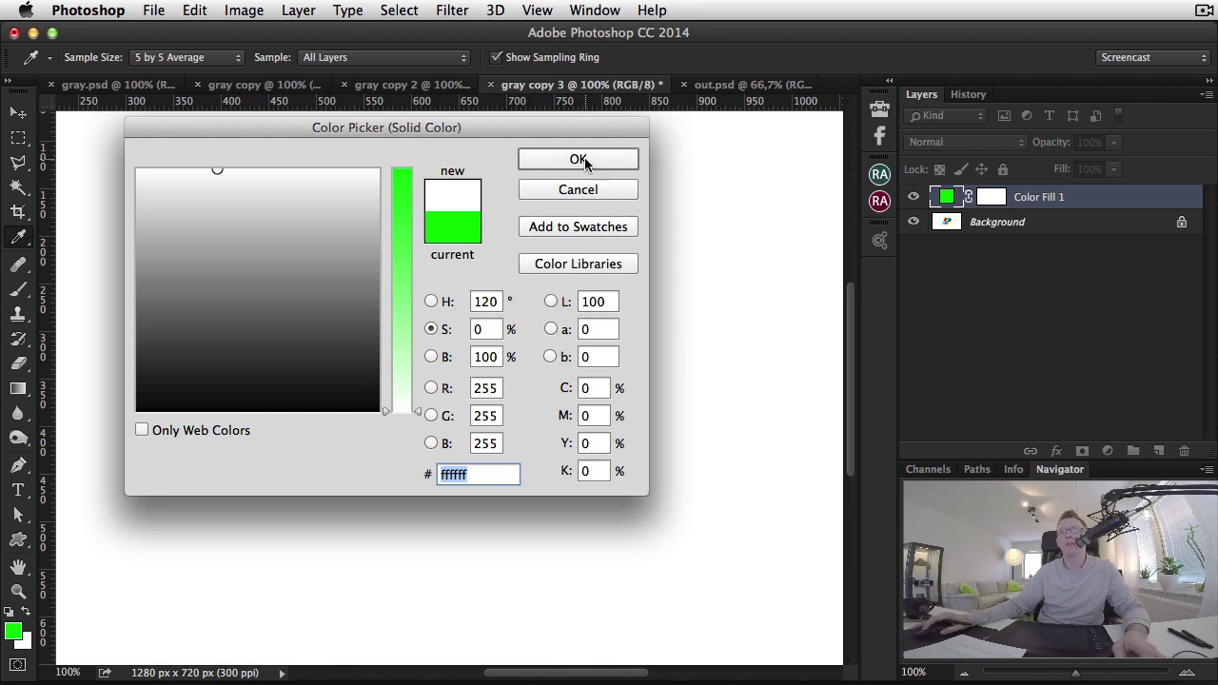
pyautogui.click(579, 160)
pyautogui.press('b')
pyautogui.click(958, 143)
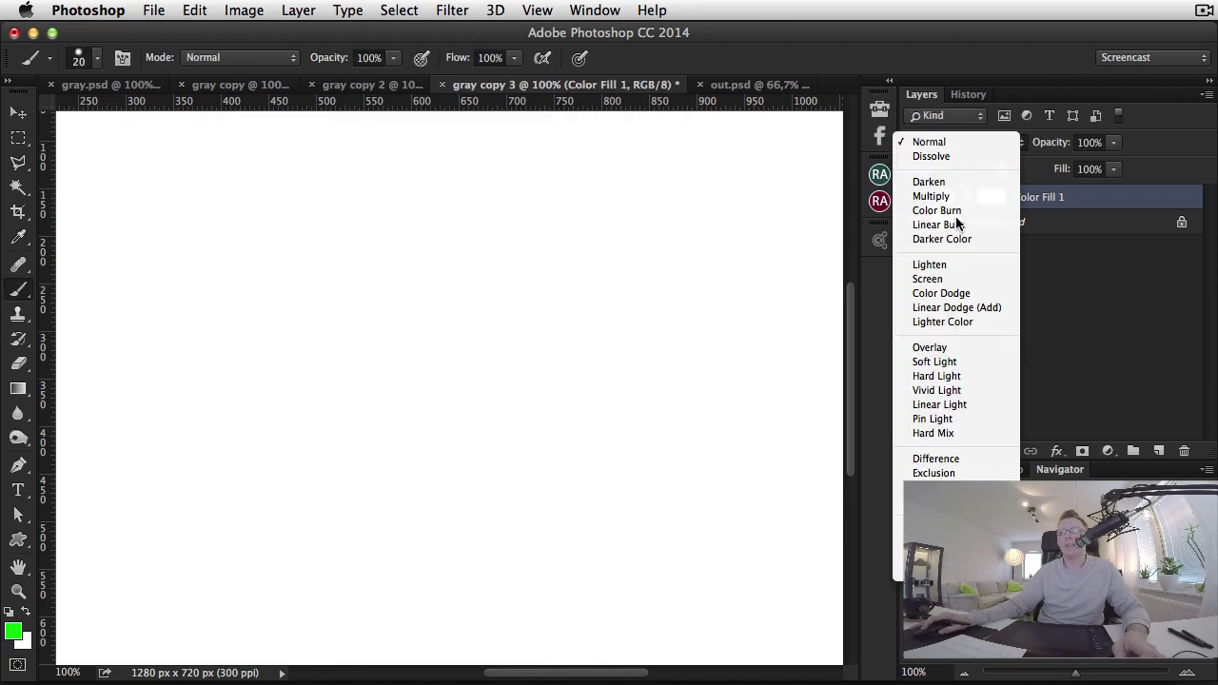
pyautogui.click(942, 556)
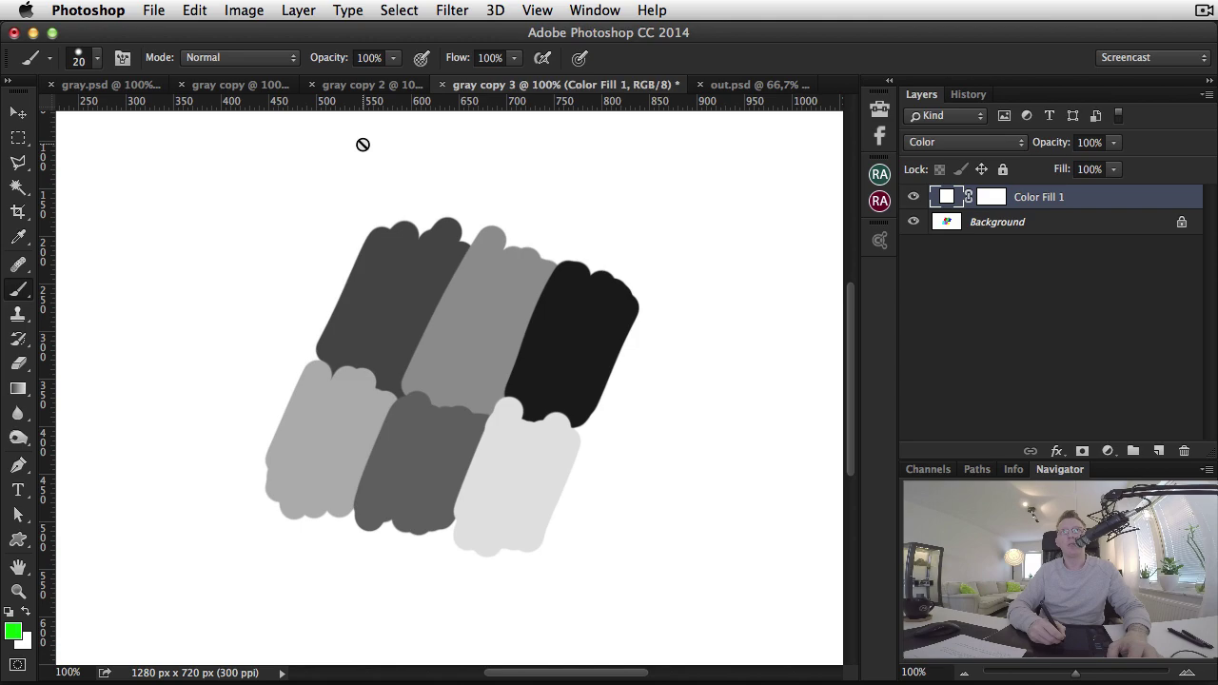
# Compare gray copy, gray copy 2 and gray copy 3, then return to gray.psd
pyautogui.click(229, 85)
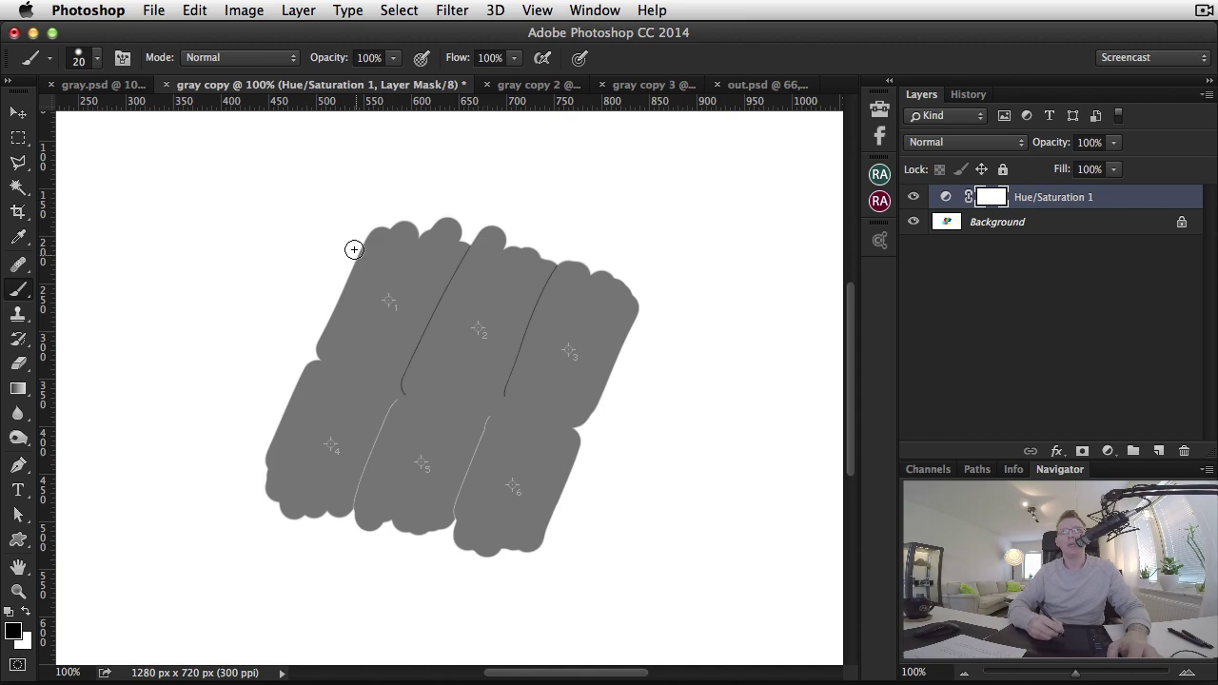
pyautogui.click(535, 86)
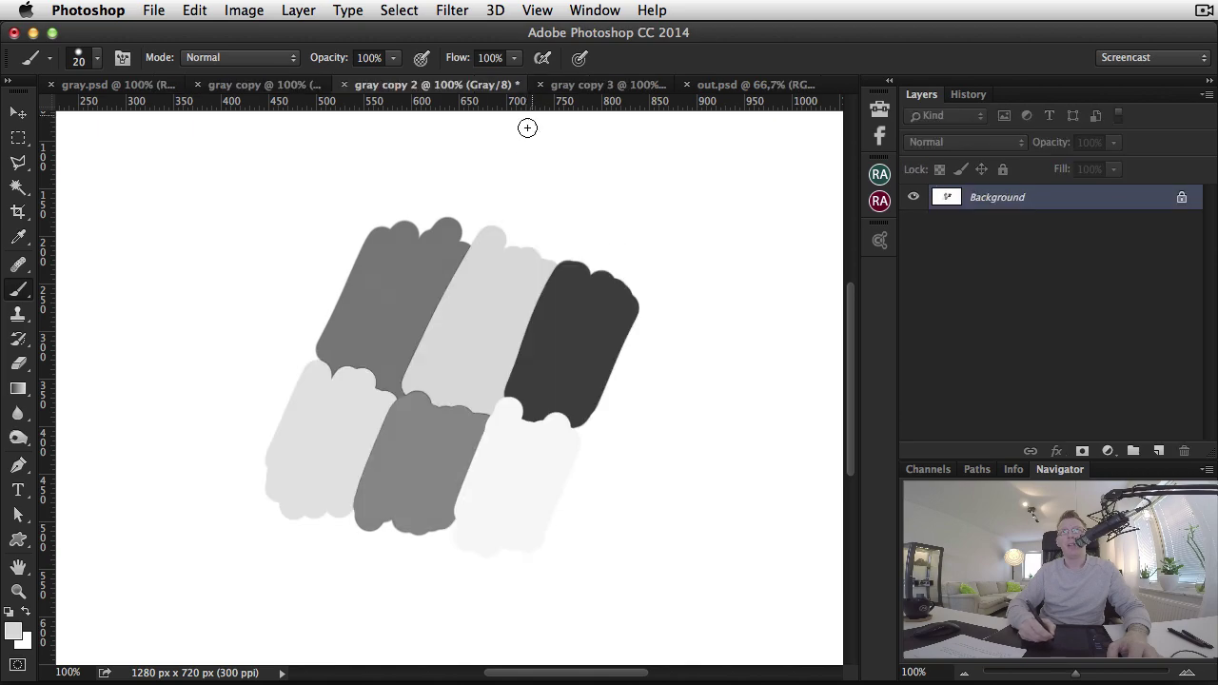
pyautogui.click(590, 91)
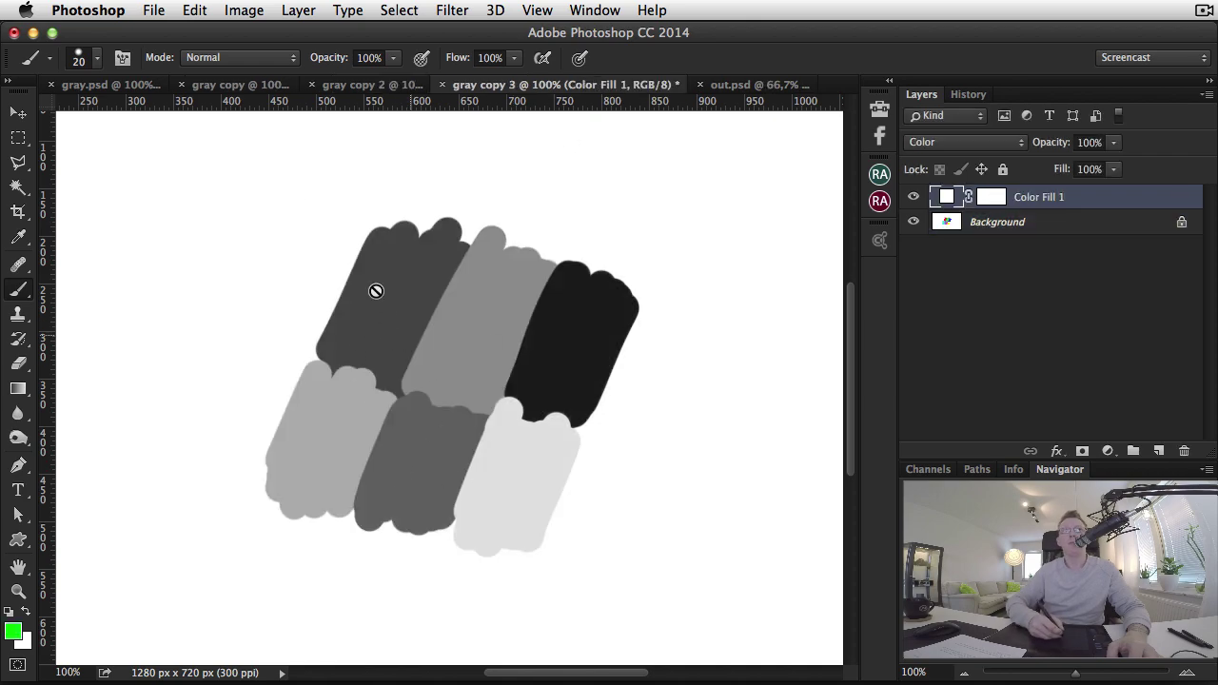
pyautogui.click(103, 86)
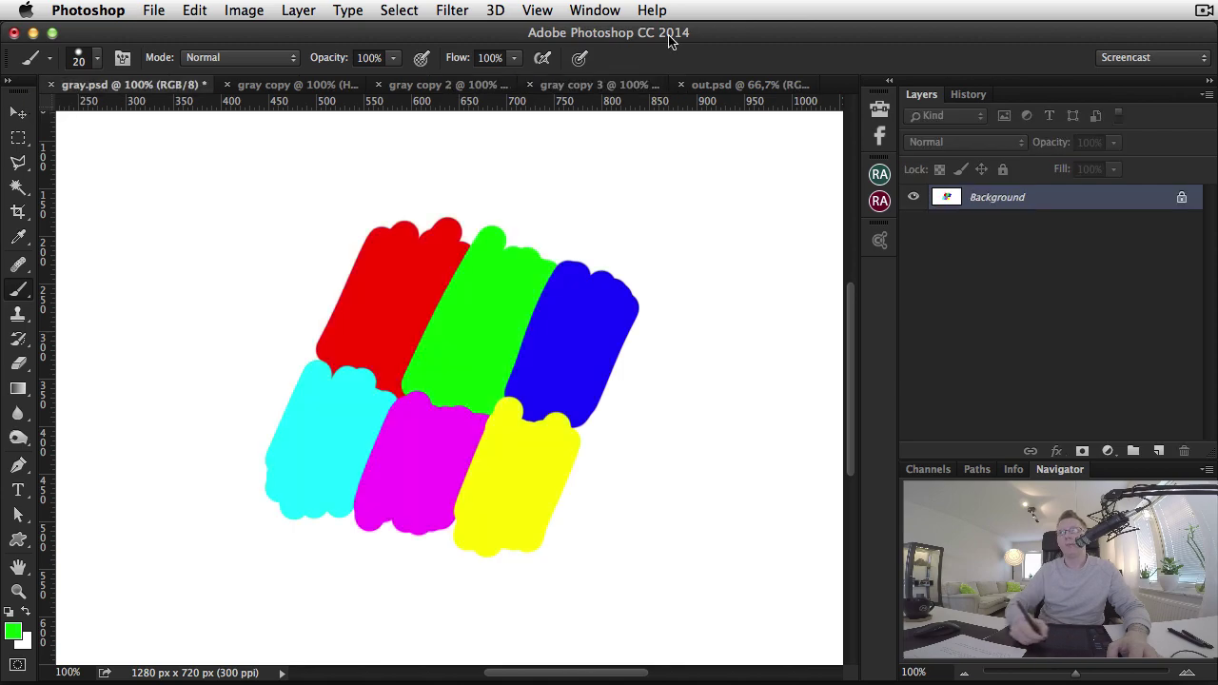
# Add a Hue/Saturation adjustment layer to gray.psd with Saturation at -100
pyautogui.click(1107, 451)
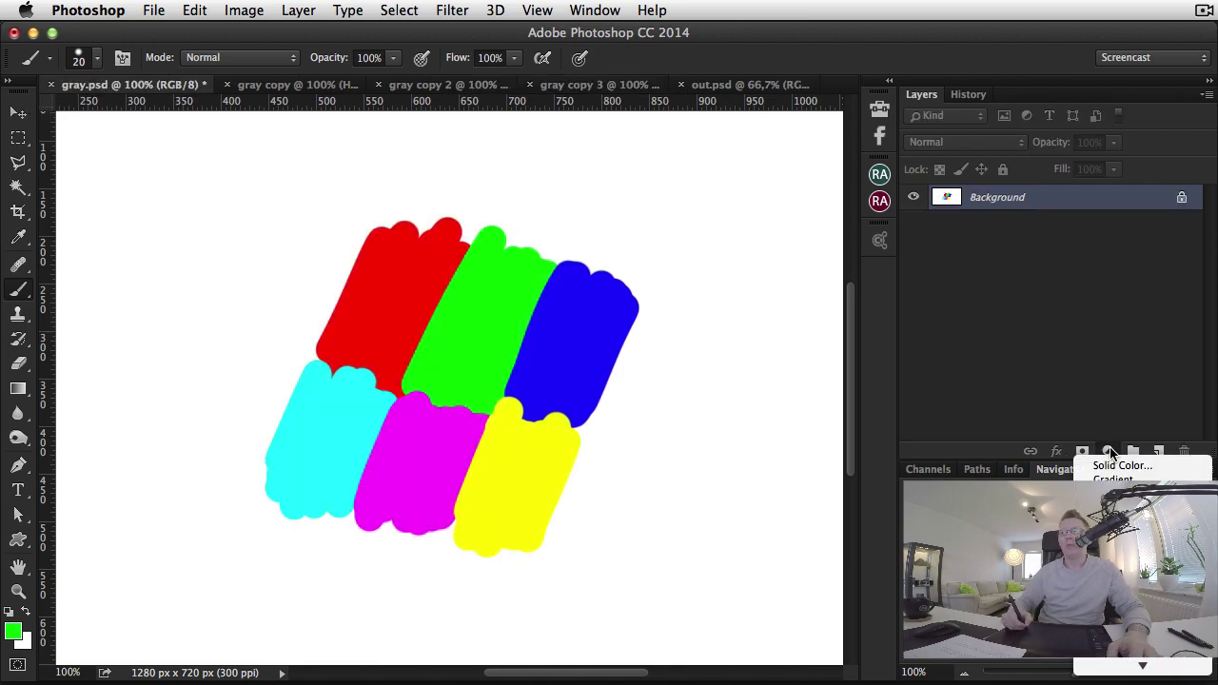
pyautogui.click(1121, 467)
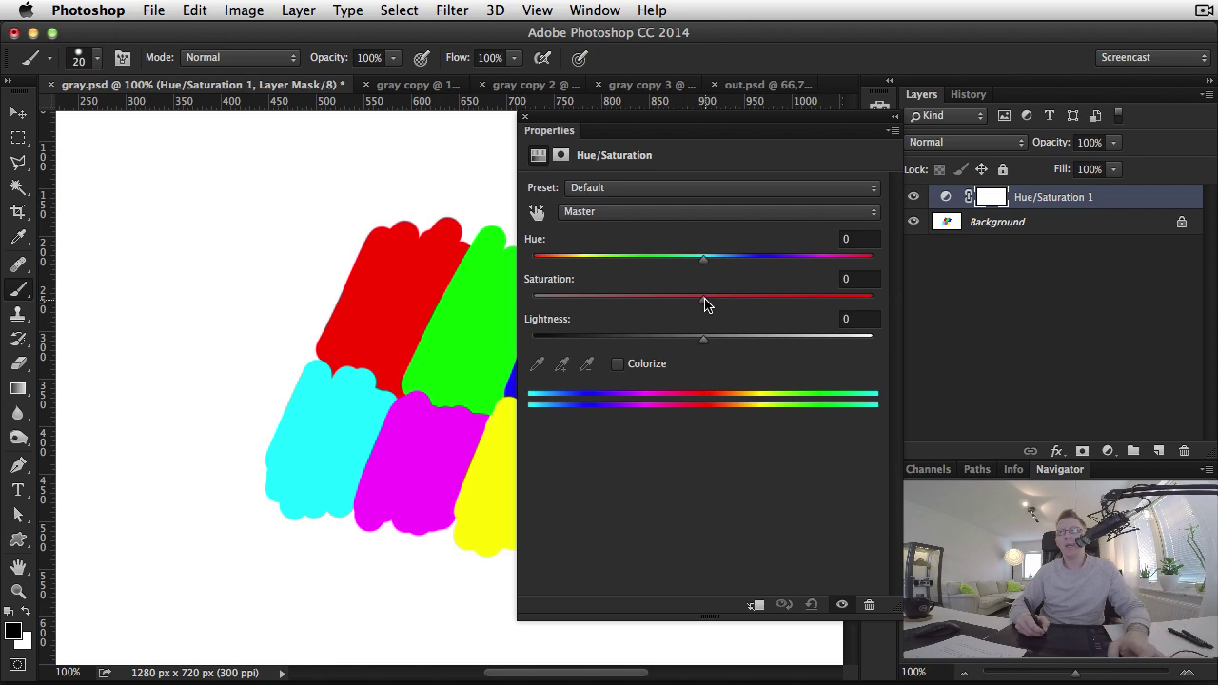
pyautogui.moveTo(705, 302); pyautogui.dragTo(536, 302)
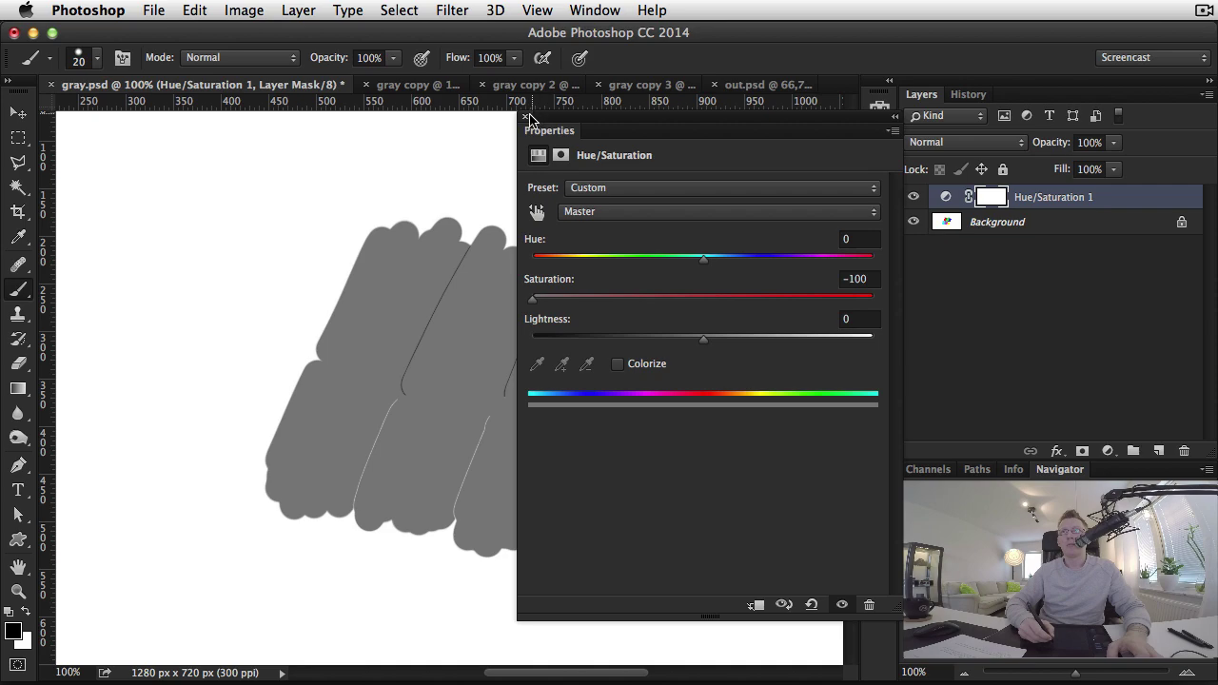
pyautogui.click(525, 116)
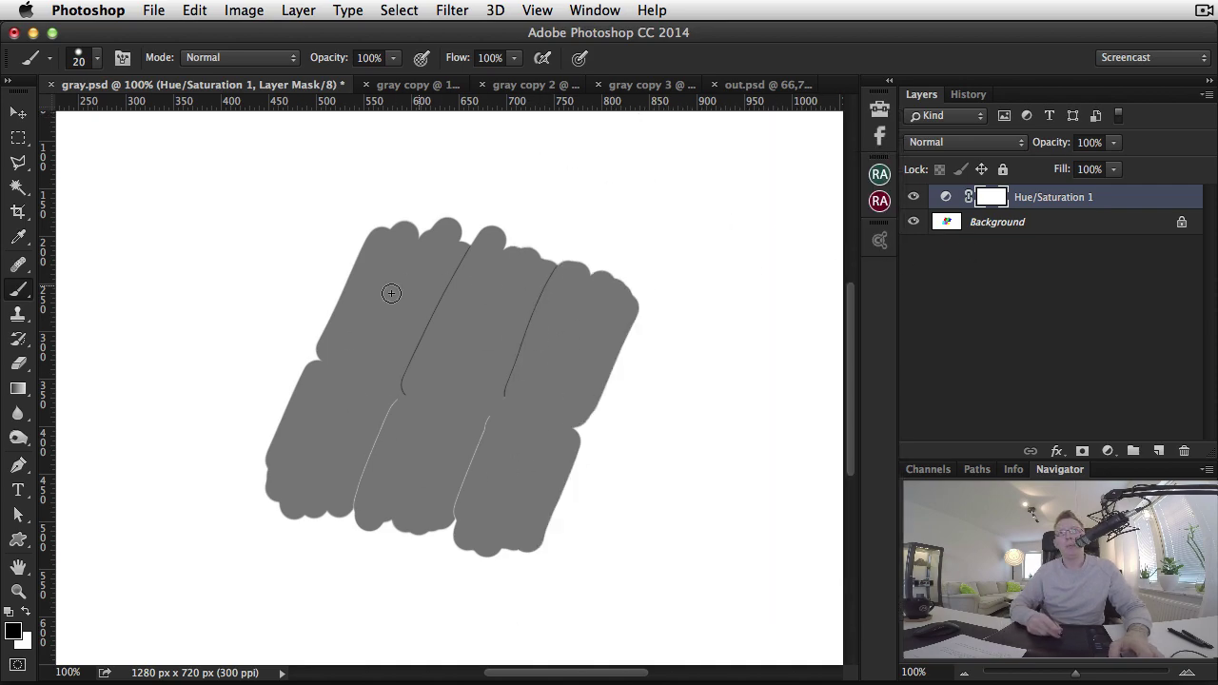
# Hide Hue/Saturation 1 and add a new Layer 1 in Color blend mode
pyautogui.click(914, 197)
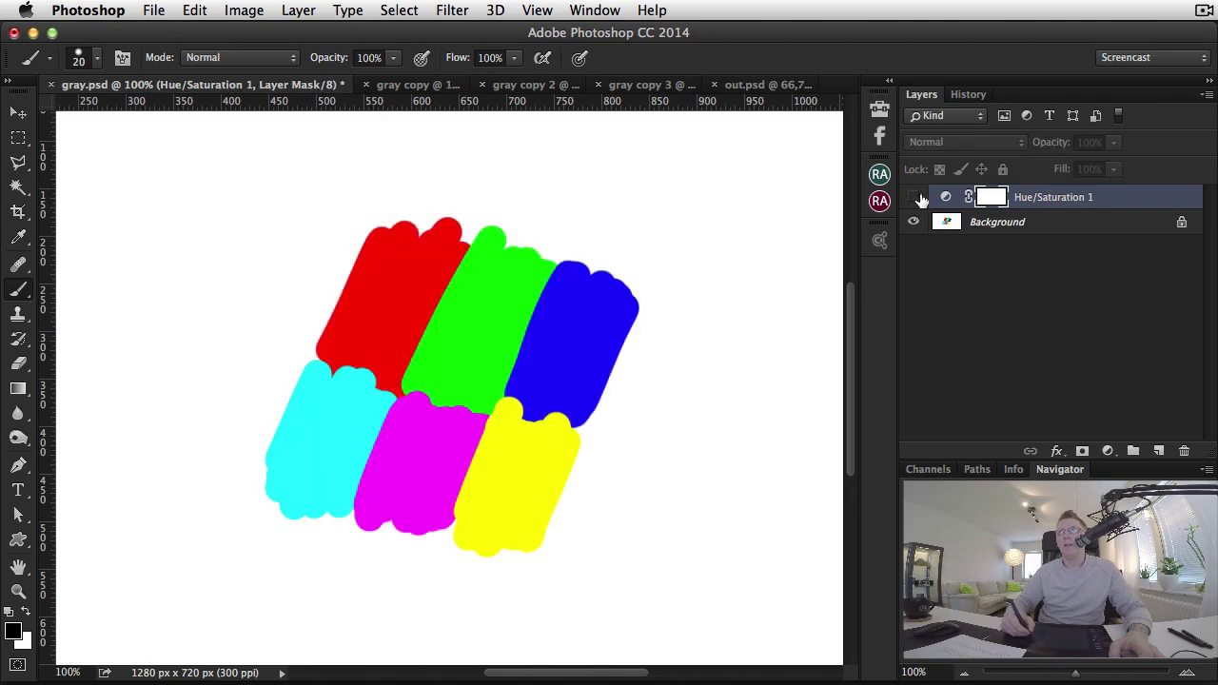
pyautogui.click(1159, 451)
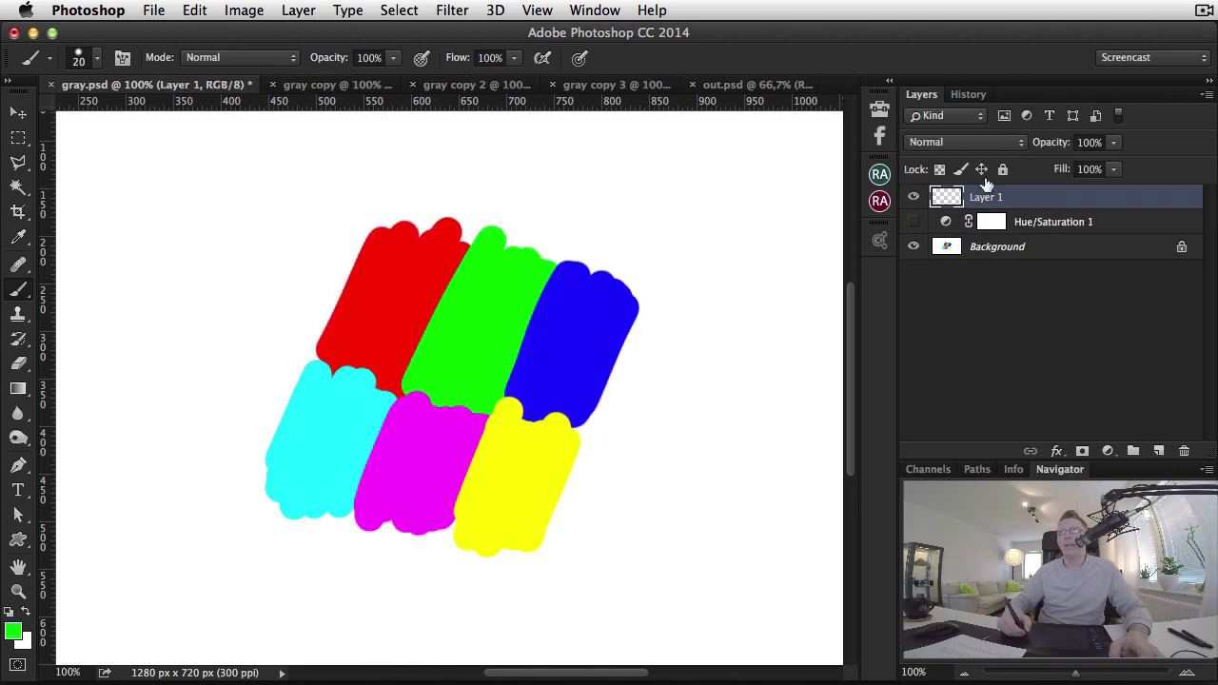
pyautogui.click(996, 143)
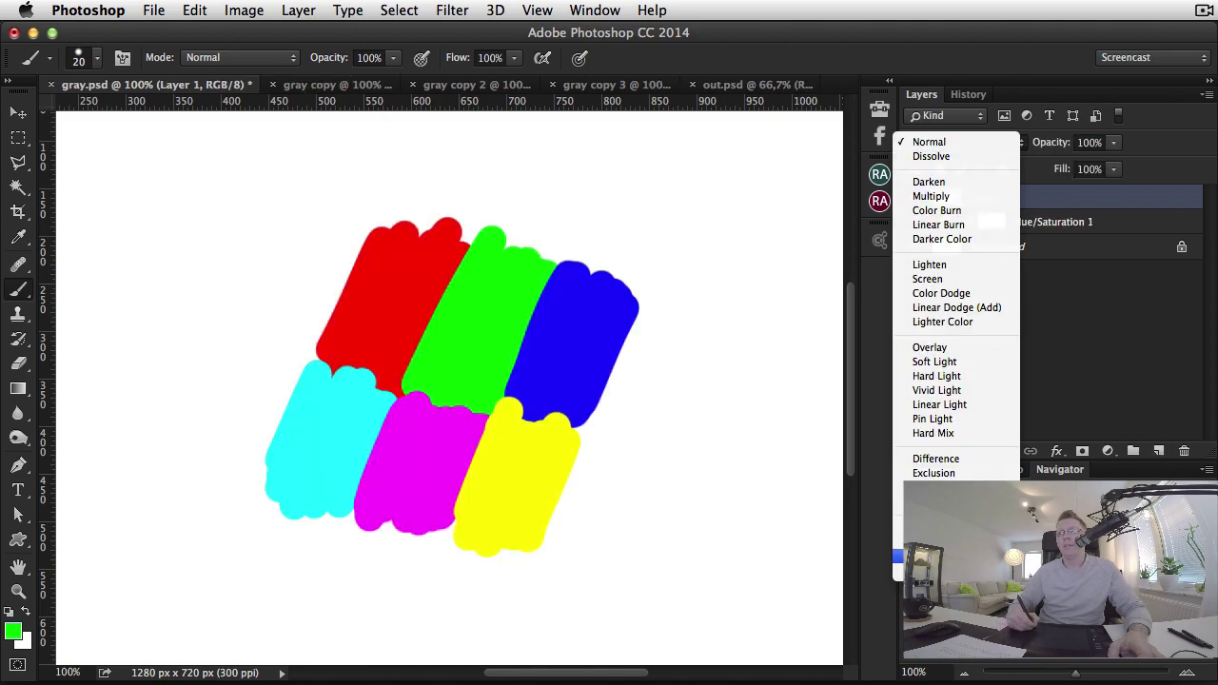
pyautogui.click(943, 557)
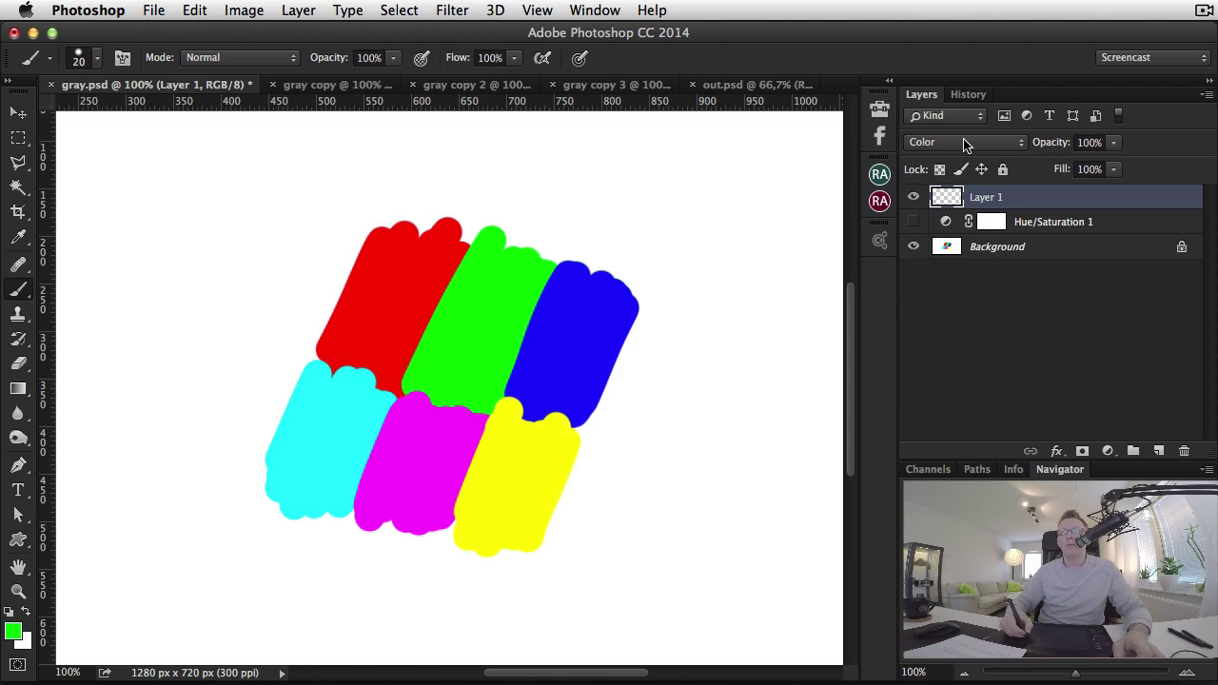
# Sample blue, then green, test-paint green in the magenta patch and undo it
pyautogui.keyDown('alt'); pyautogui.click(563, 337); pyautogui.keyUp('alt')
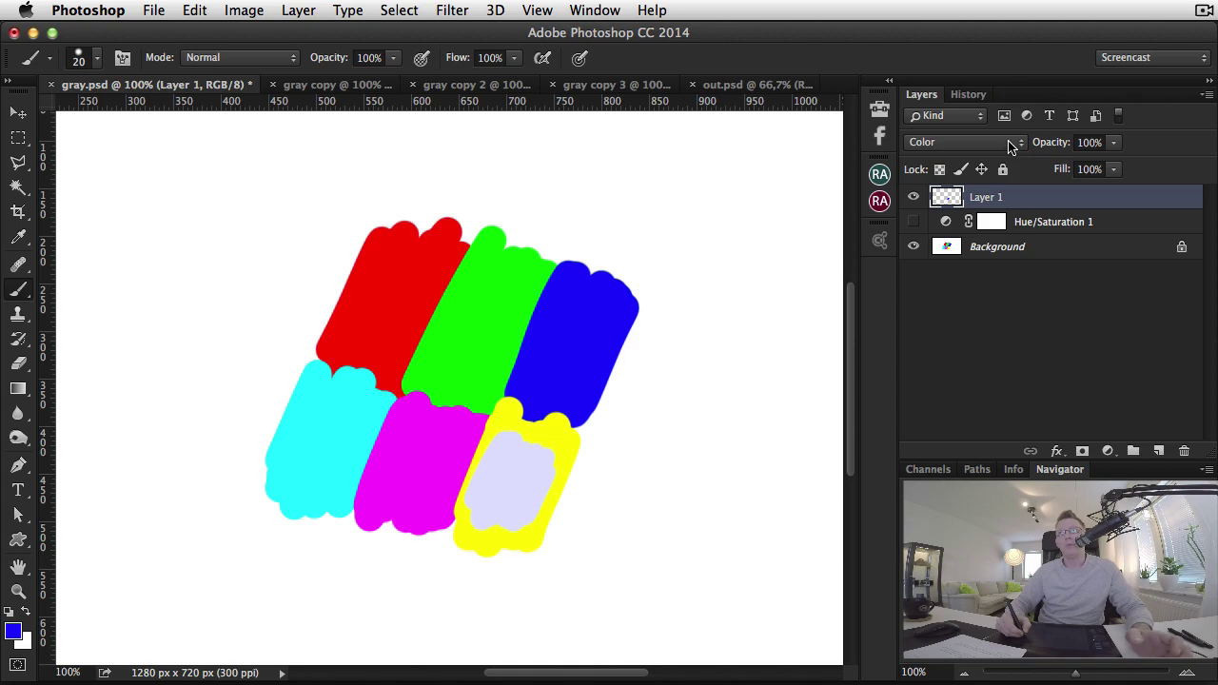
pyautogui.click(1012, 147)
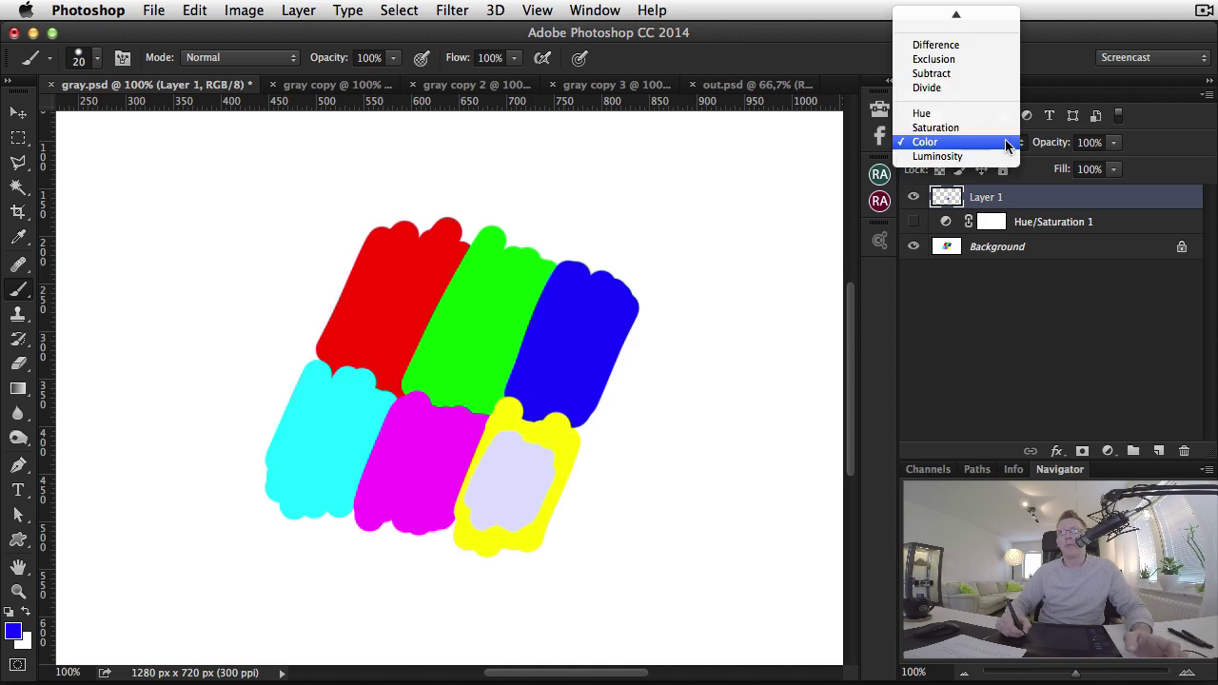
pyautogui.click(1006, 146)
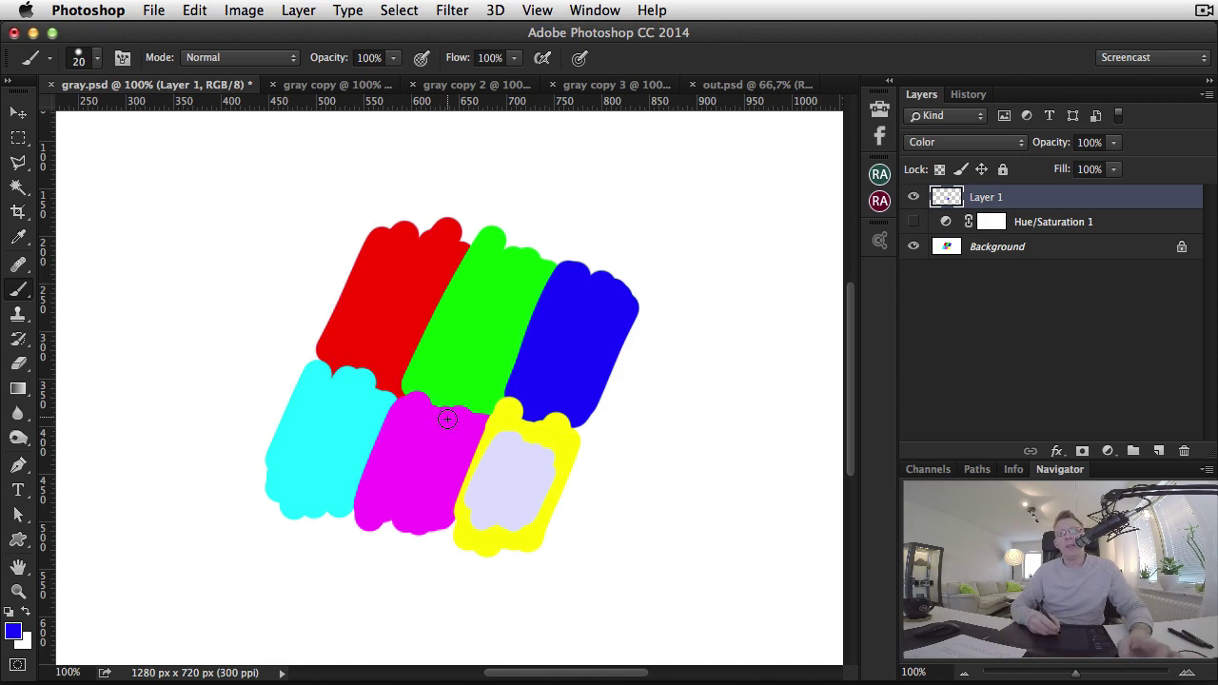
pyautogui.keyDown('alt'); pyautogui.click(474, 323); pyautogui.keyUp('alt')
pyautogui.moveTo(402, 462)
pyautogui.mouseDown()
pyautogui.moveTo(440, 439)
pyautogui.moveTo(451, 455)
pyautogui.moveTo(402, 491)
pyautogui.moveTo(405, 441)
pyautogui.mouseUp()
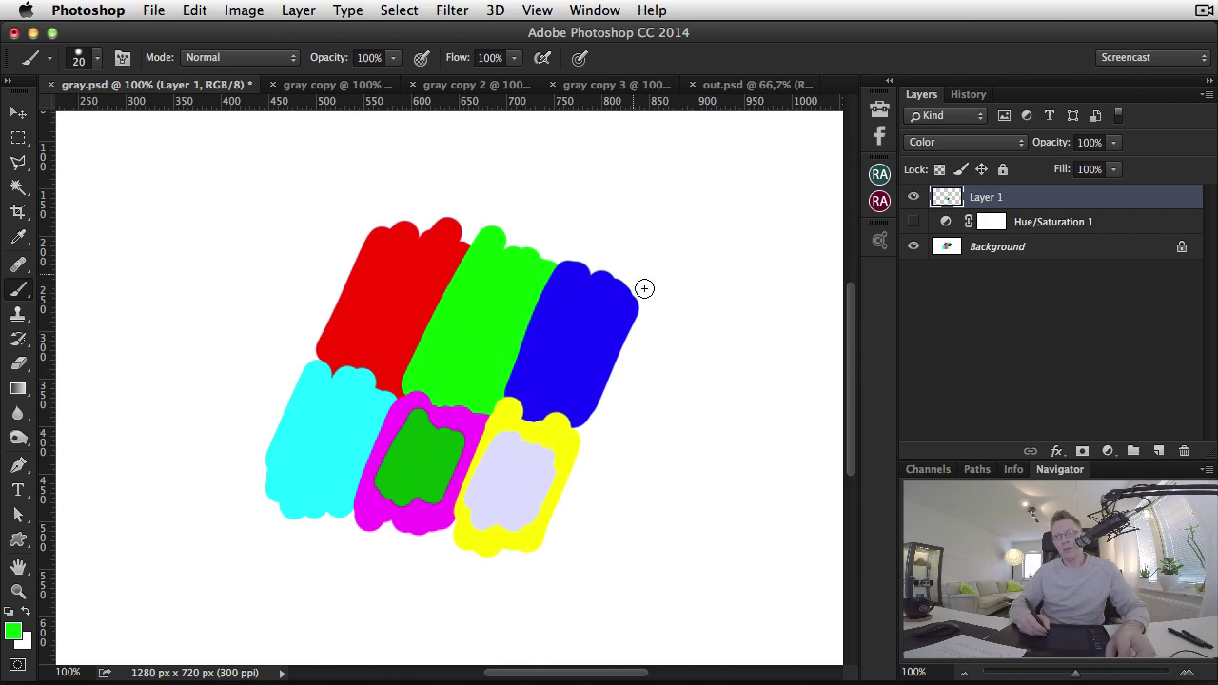
pyautogui.press('super+z')
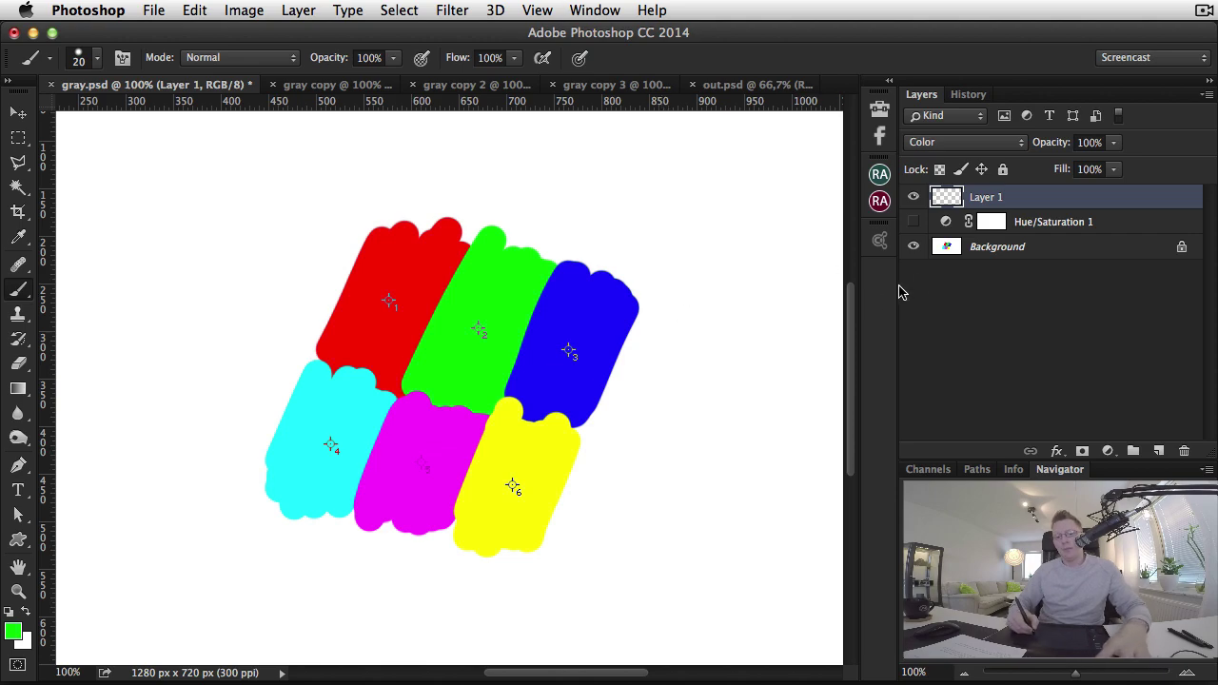
# Hide the colour-sampler markers and Layer 1, and select the Background layer
pyautogui.press('super+h')
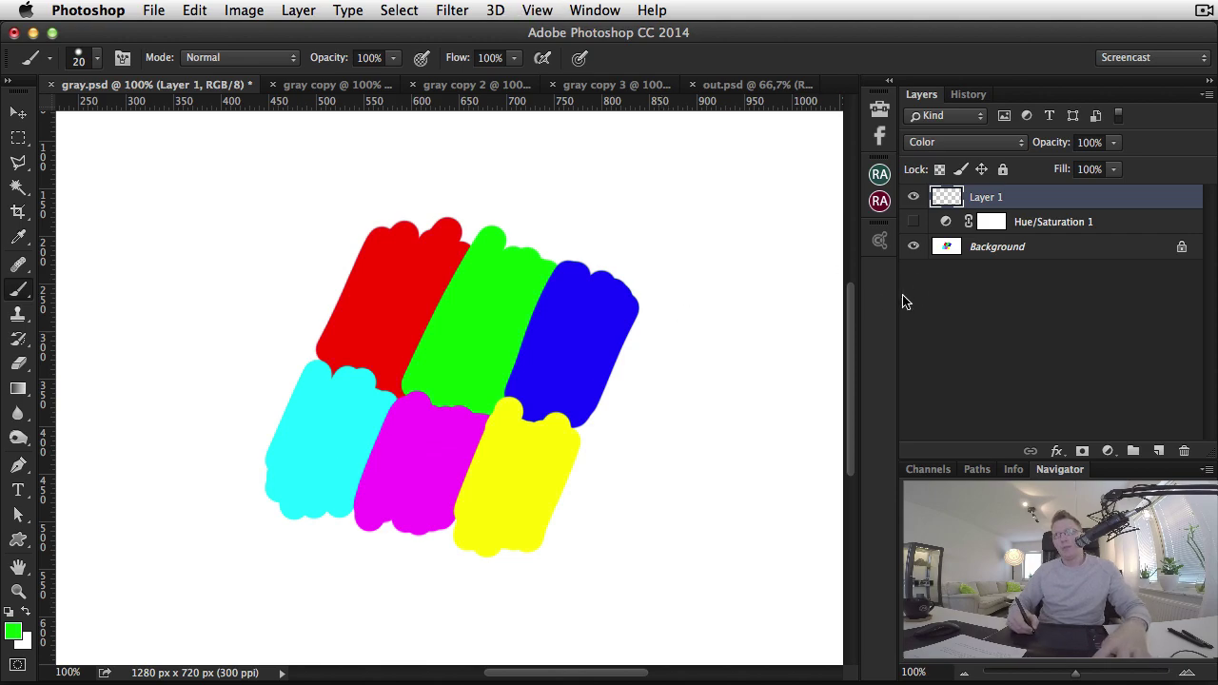
pyautogui.click(913, 197)
pyautogui.click(1000, 247)
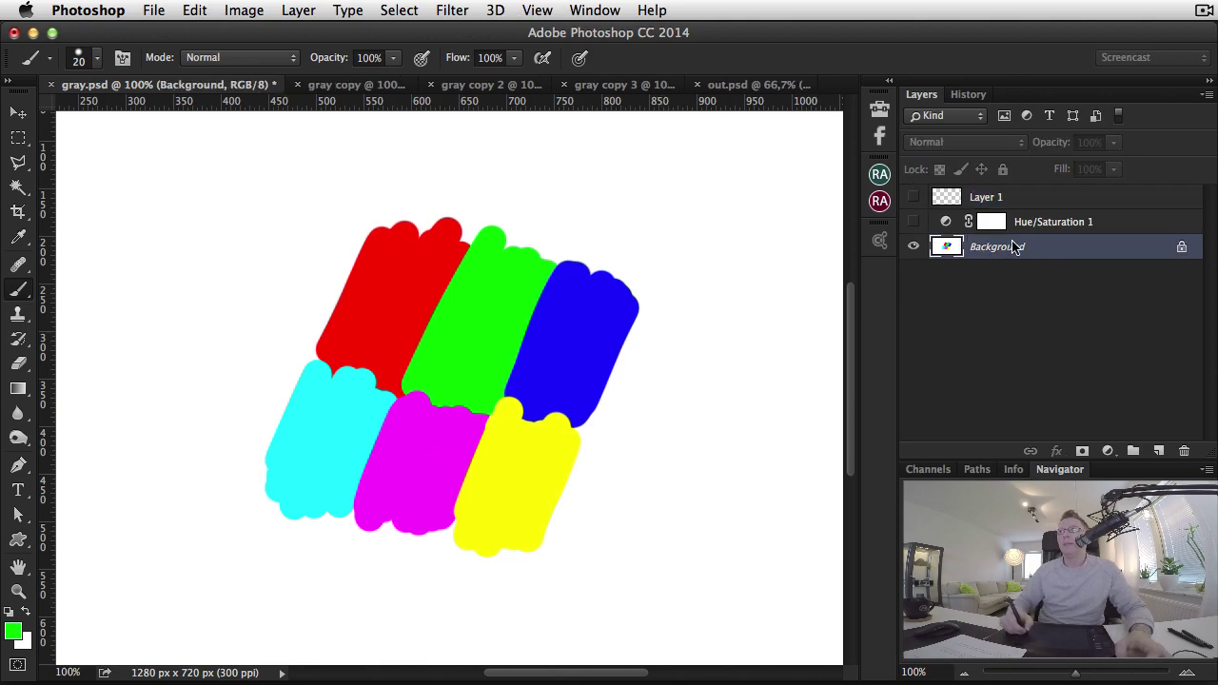
# Add a black (000000) Solid Color fill layer set to Color blend mode
pyautogui.click(1109, 452)
pyautogui.click(1119, 463)
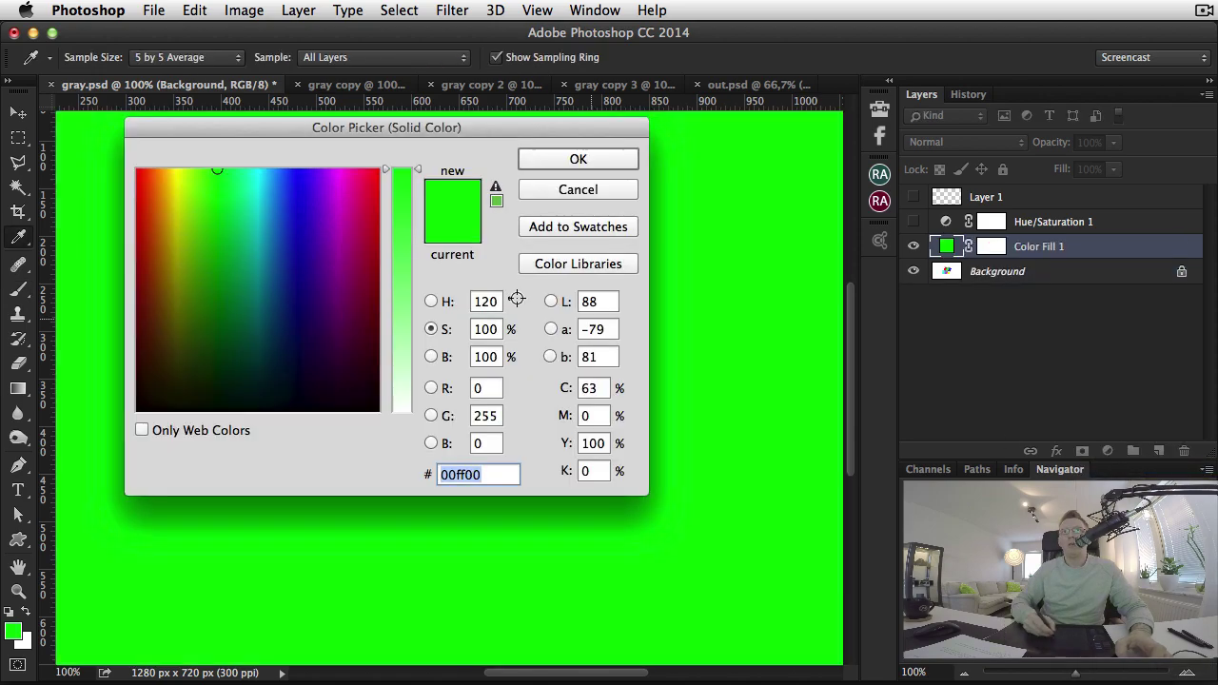
pyautogui.moveTo(174, 354); pyautogui.dragTo(136, 412)
pyautogui.click(578, 160)
pyautogui.click(1002, 149)
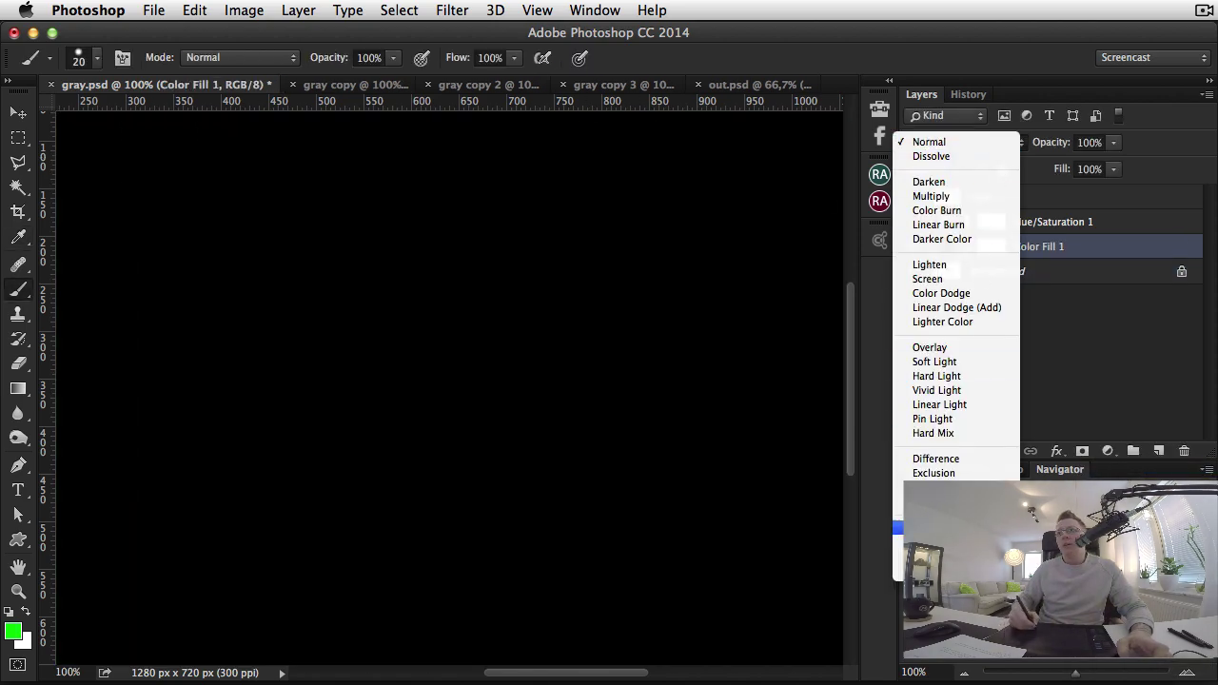
pyautogui.click(913, 556)
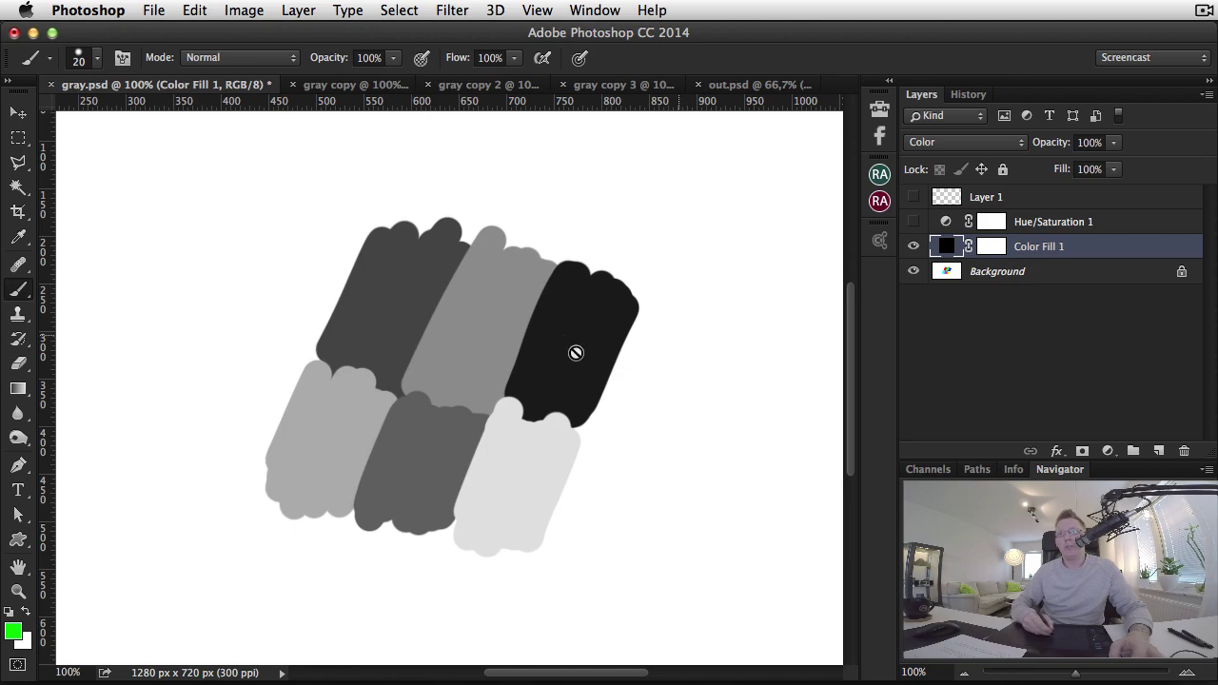
# Add Layer 2 in Luminosity mode, paint black in the yellow patch, and hide Color Fill 1
pyautogui.click(1158, 451)
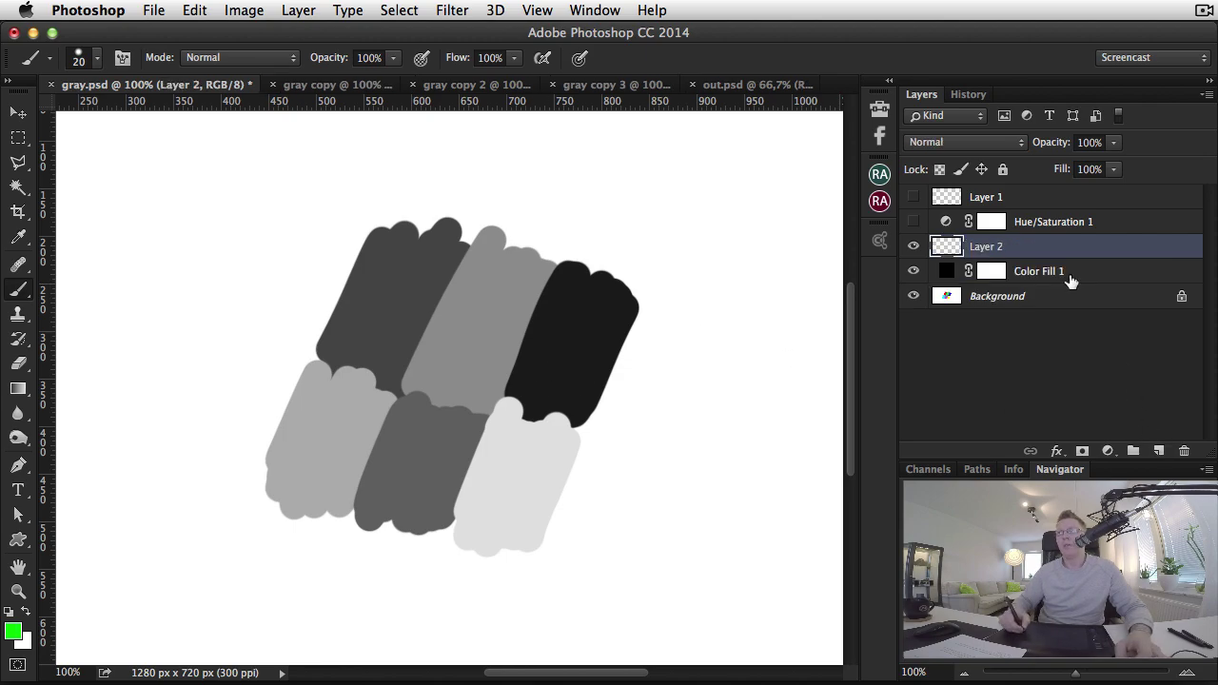
pyautogui.click(999, 142)
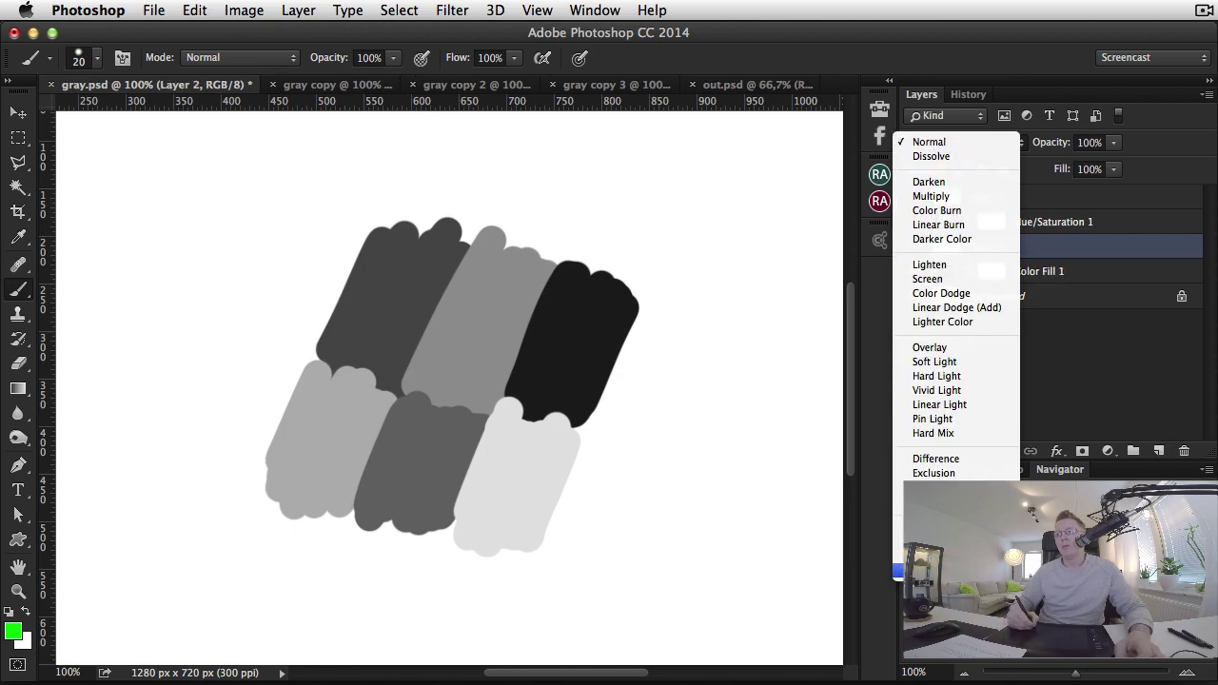
pyautogui.click(952, 571)
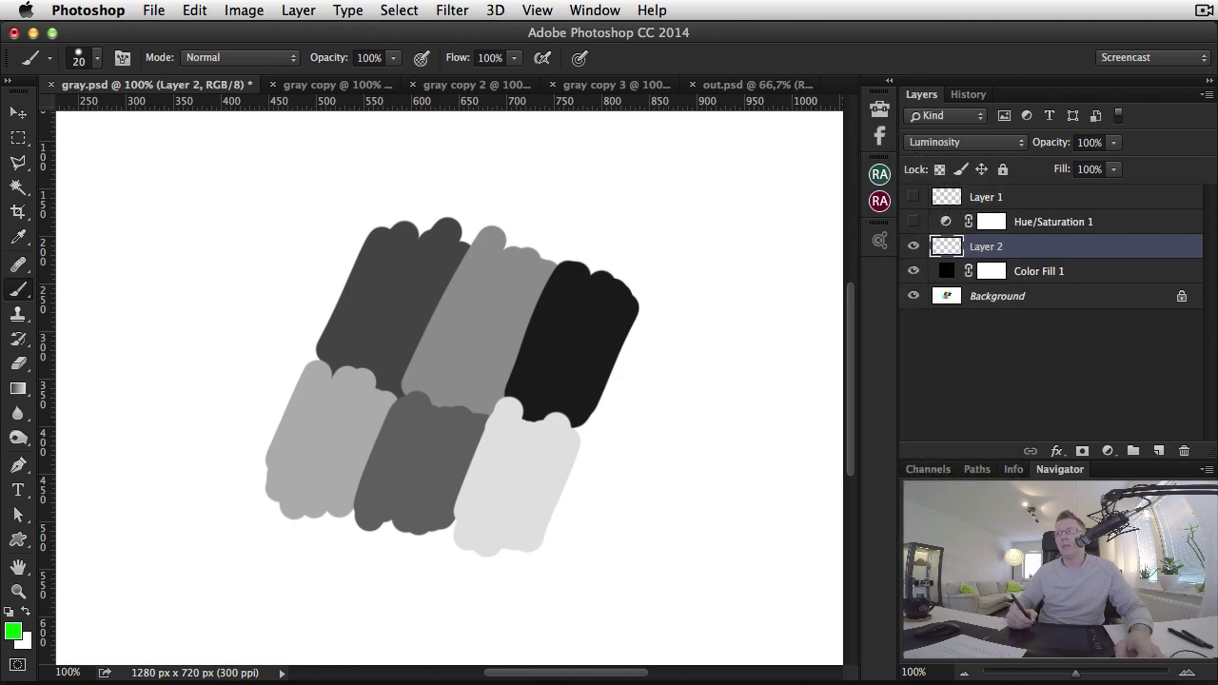
pyautogui.keyDown('alt'); pyautogui.click(565, 340); pyautogui.keyUp('alt')
pyautogui.moveTo(505, 433)
pyautogui.mouseDown()
pyautogui.moveTo(482, 519)
pyautogui.moveTo(557, 457)
pyautogui.moveTo(486, 533)
pyautogui.moveTo(499, 431)
pyautogui.moveTo(508, 449)
pyautogui.mouseUp()
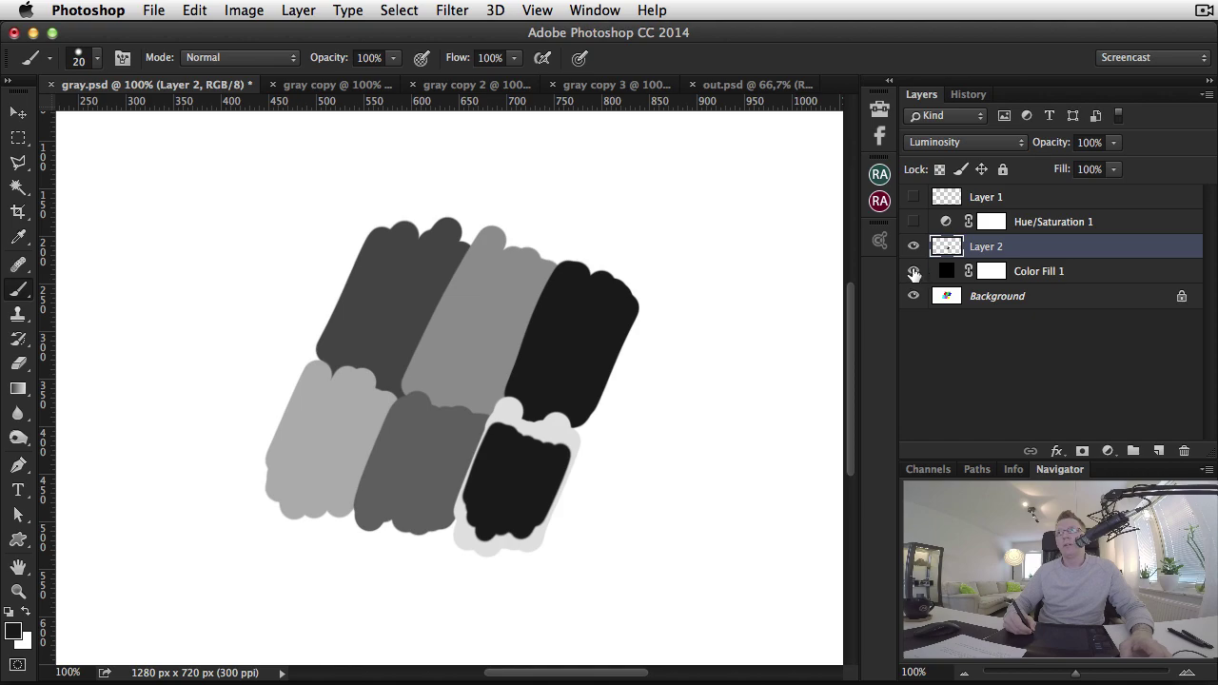
pyautogui.click(913, 272)
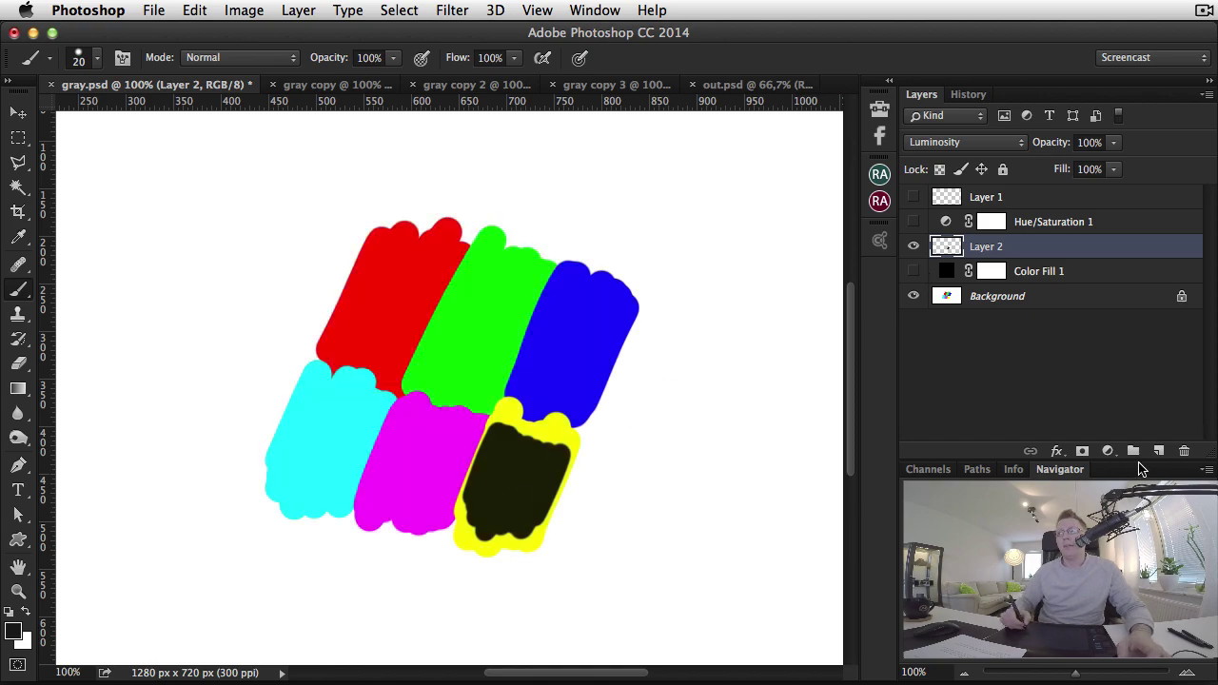
# Add Layer 3 in Color blend mode and paint sampled blue over the dark patch in the yellow stroke
pyautogui.click(1161, 454)
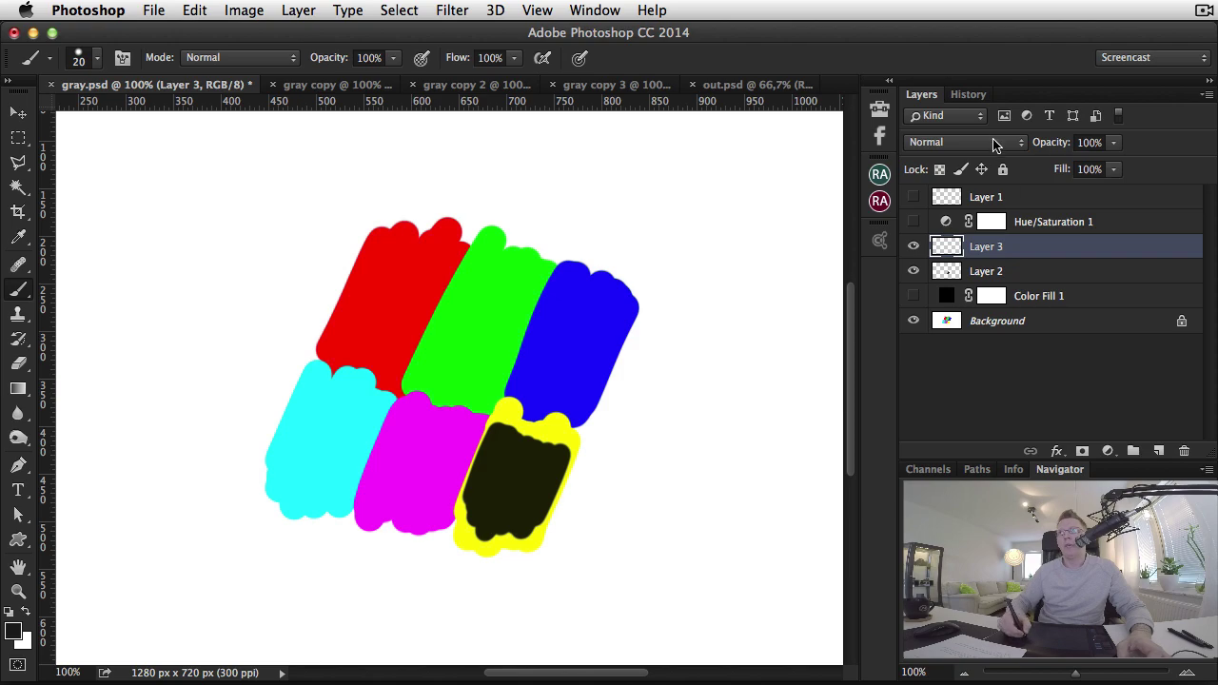
pyautogui.click(966, 142)
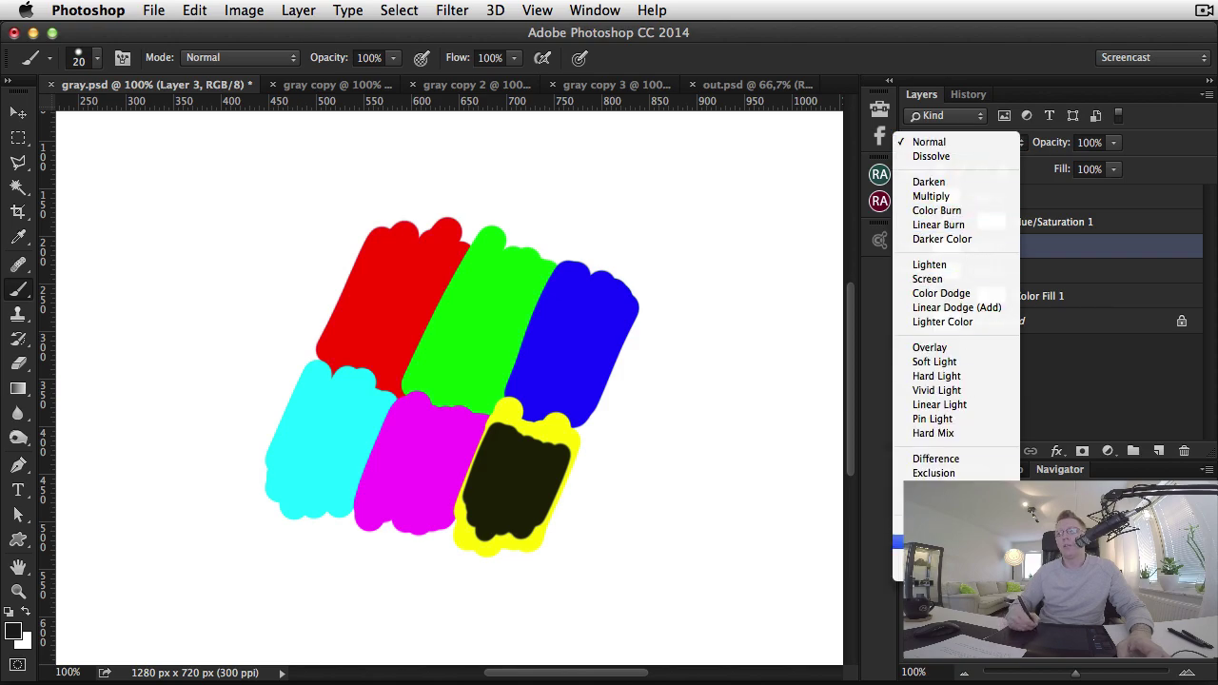
pyautogui.click(967, 558)
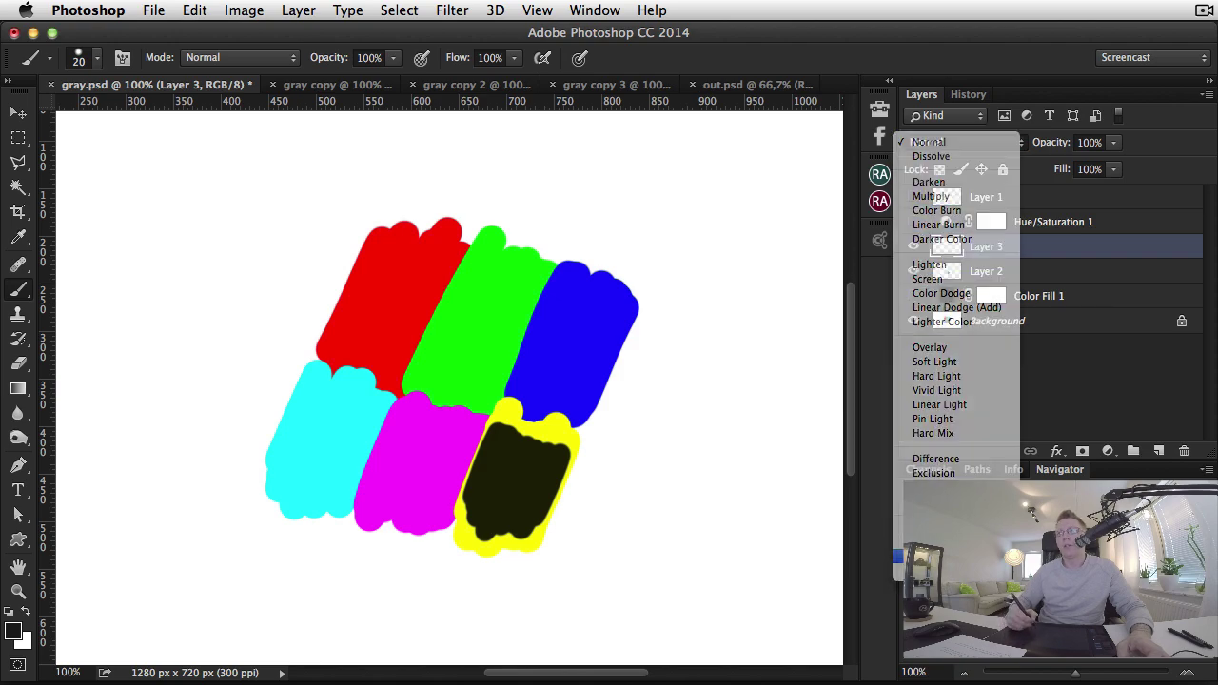
pyautogui.keyDown('alt'); pyautogui.click(568, 333); pyautogui.keyUp('alt')
pyautogui.moveTo(547, 467)
pyautogui.mouseDown()
pyautogui.moveTo(531, 514)
pyautogui.moveTo(525, 494)
pyautogui.moveTo(491, 529)
pyautogui.moveTo(500, 444)
pyautogui.moveTo(476, 492)
pyautogui.mouseUp()
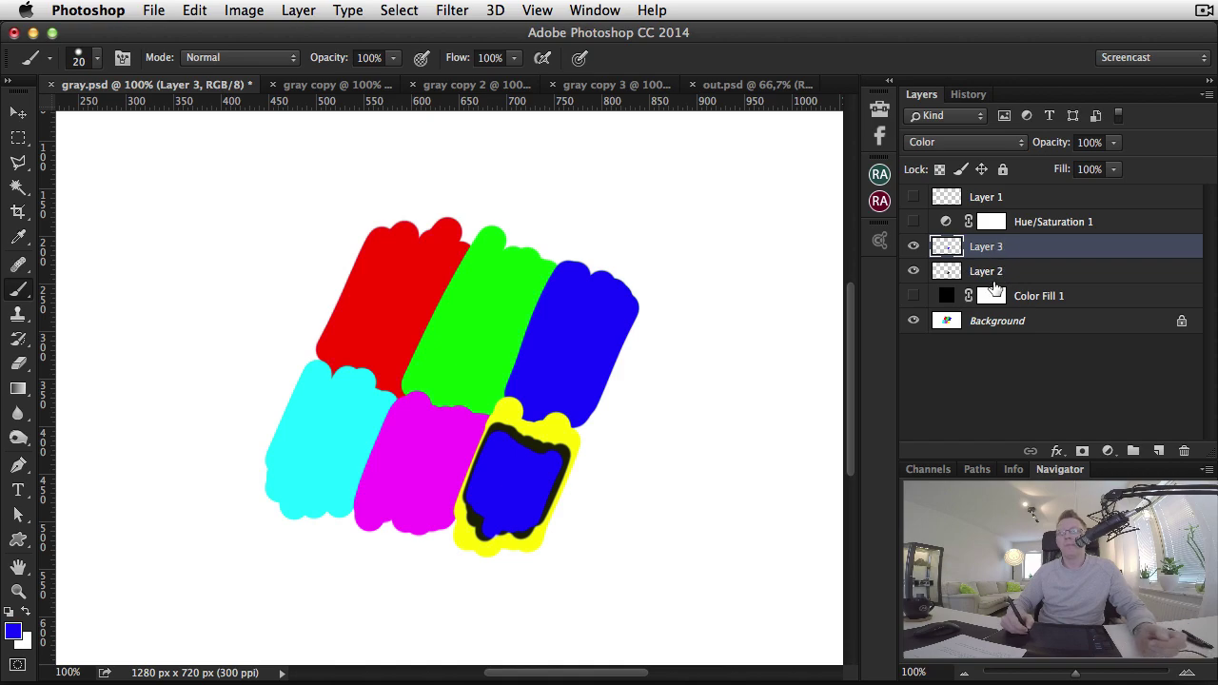
# Hide Layers 2 and 3, and show Hue/Saturation 1 with its properties open
pyautogui.click(915, 273)
pyautogui.click(913, 246)
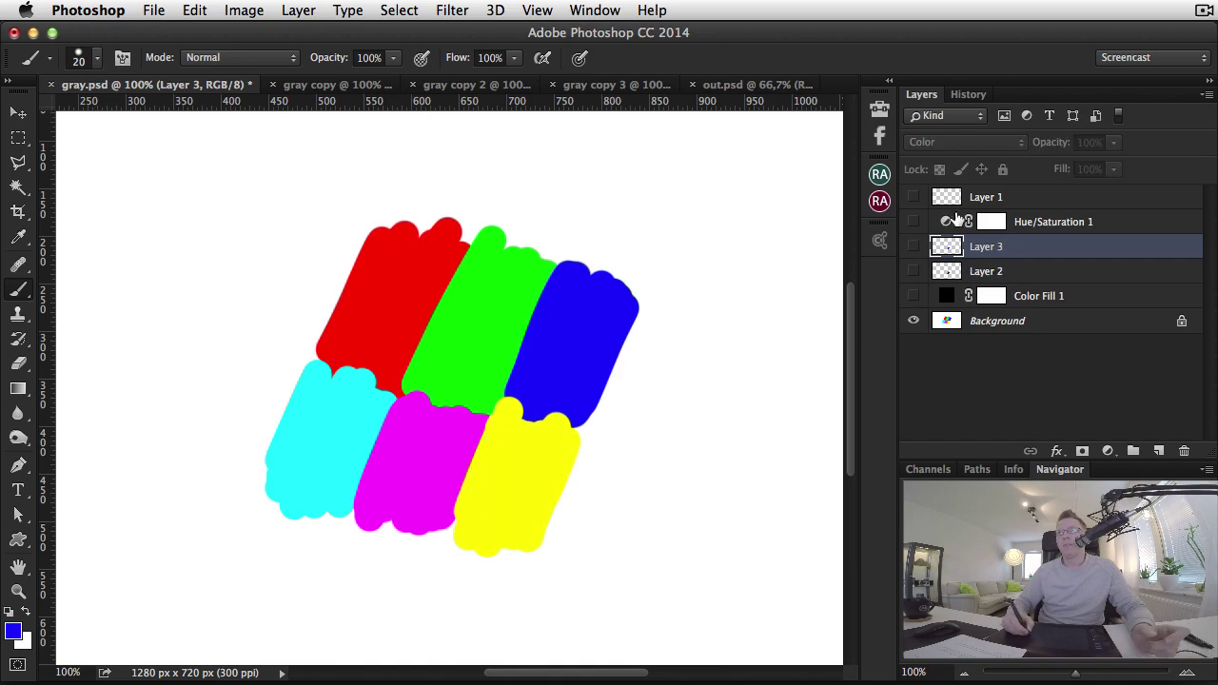
pyautogui.click(915, 222)
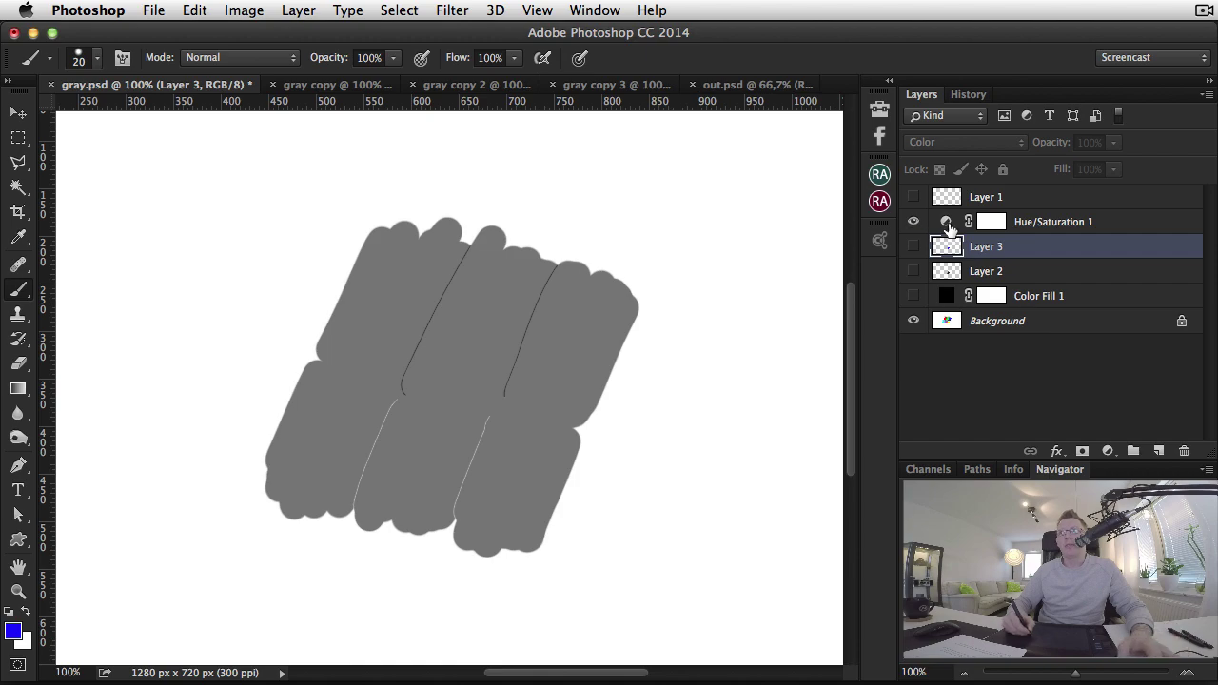
pyautogui.click(1036, 226)
pyautogui.click(947, 222)
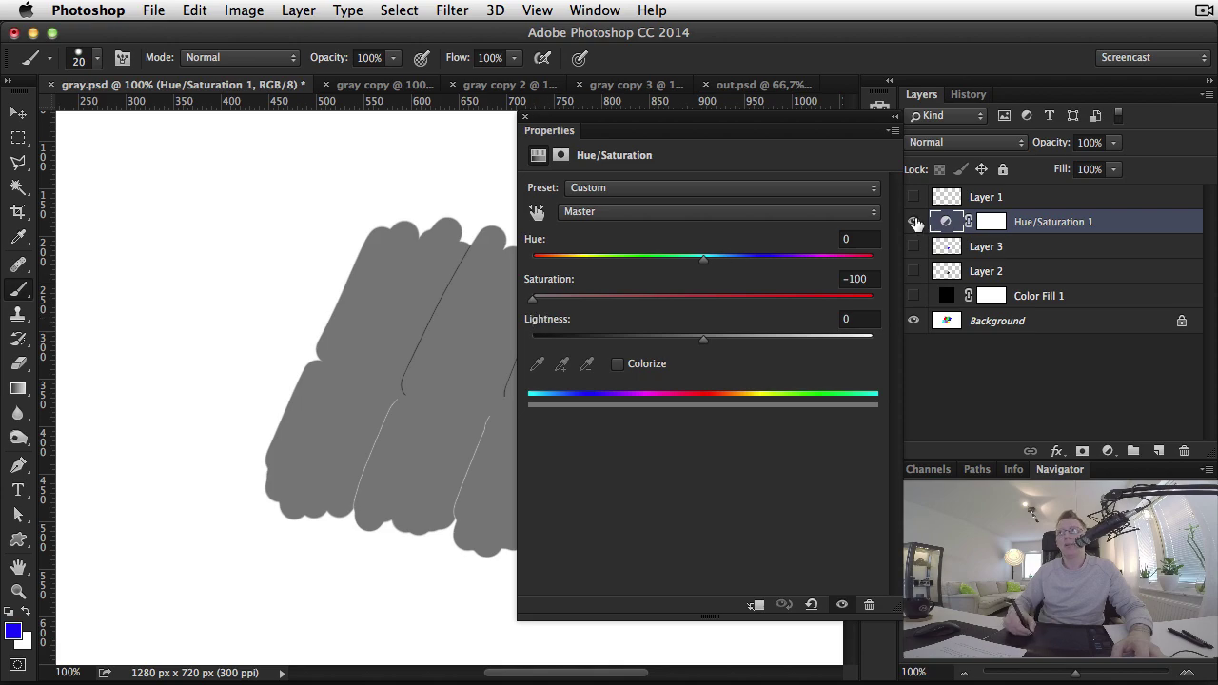
# Hide Hue/Saturation 1 to restore colour and add a Curves adjustment layer
pyautogui.click(914, 222)
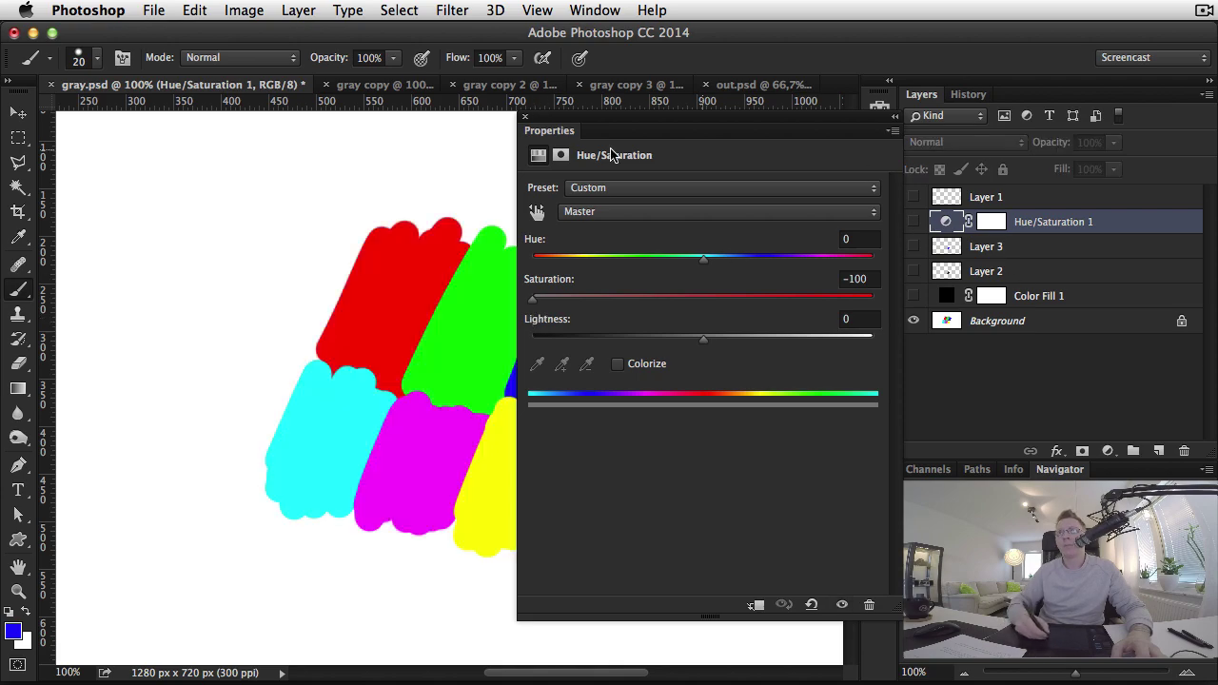
pyautogui.click(525, 117)
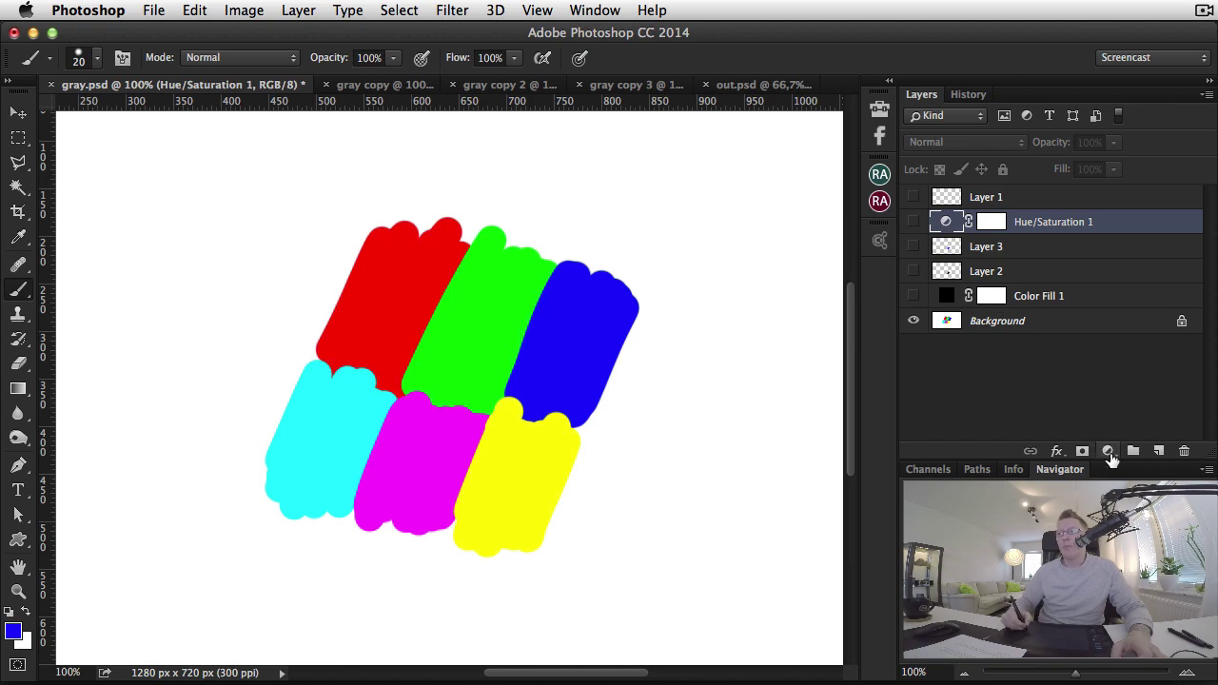
pyautogui.click(1108, 451)
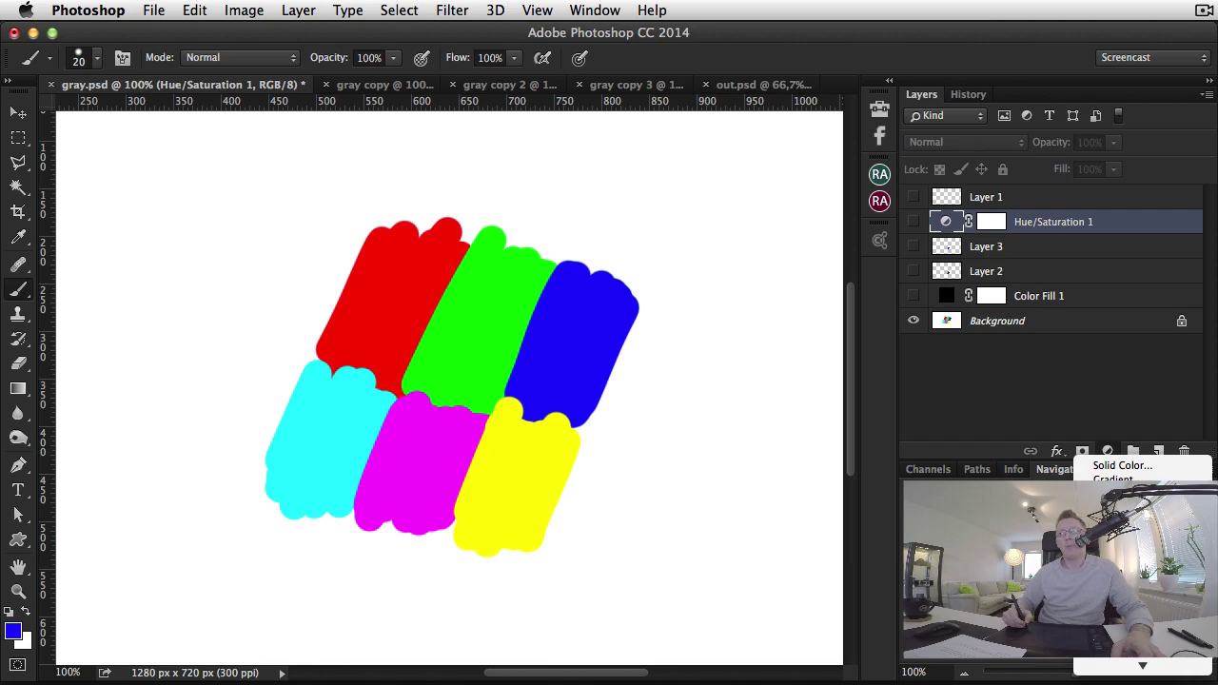
pyautogui.click(1123, 543)
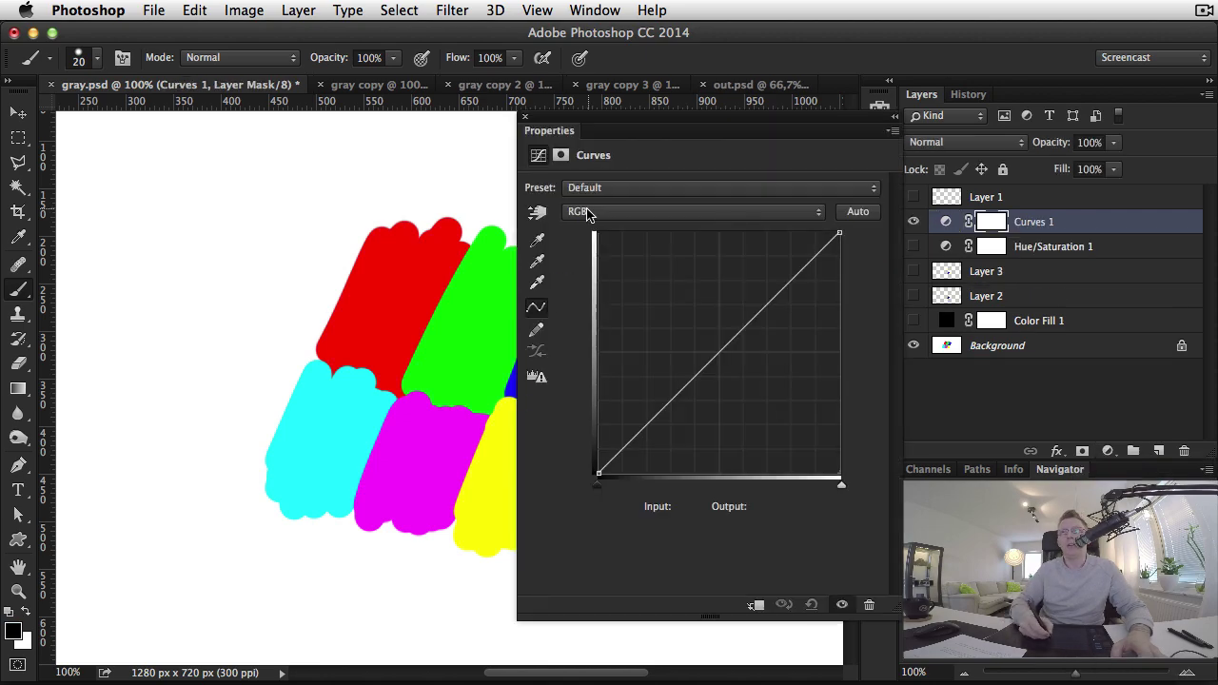
# Switch the Curves channel to Red and back to RGB, then hide Curves 1 unchanged
pyautogui.click(592, 212)
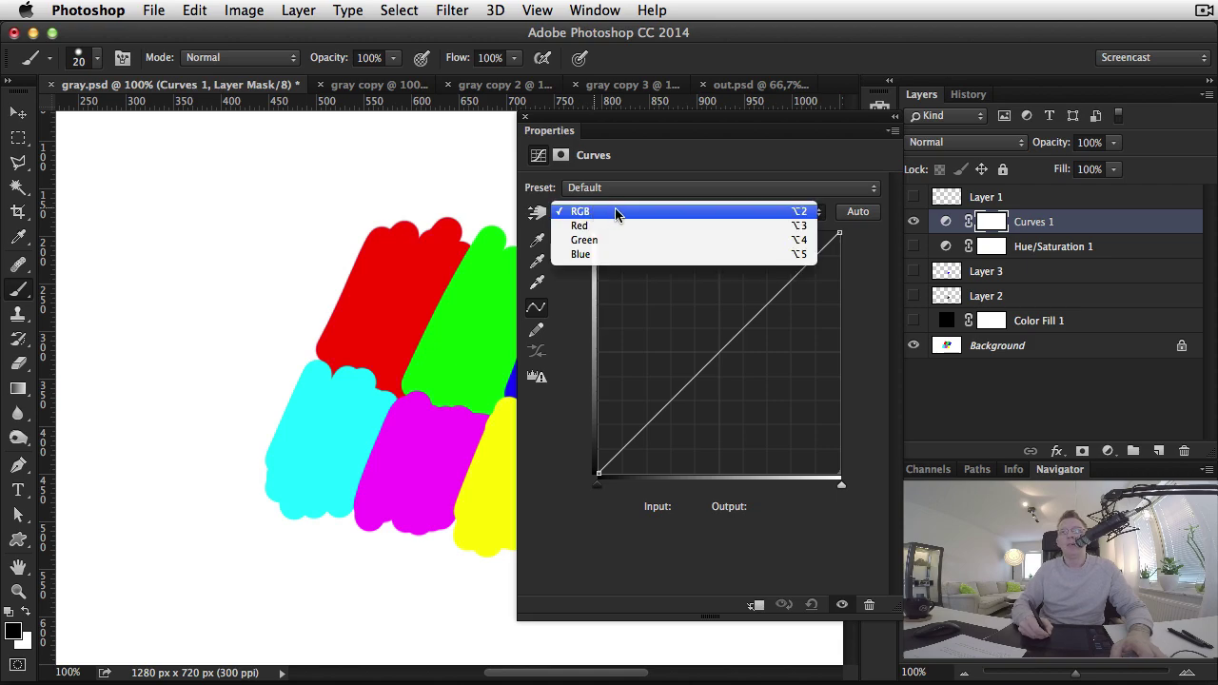
pyautogui.click(617, 226)
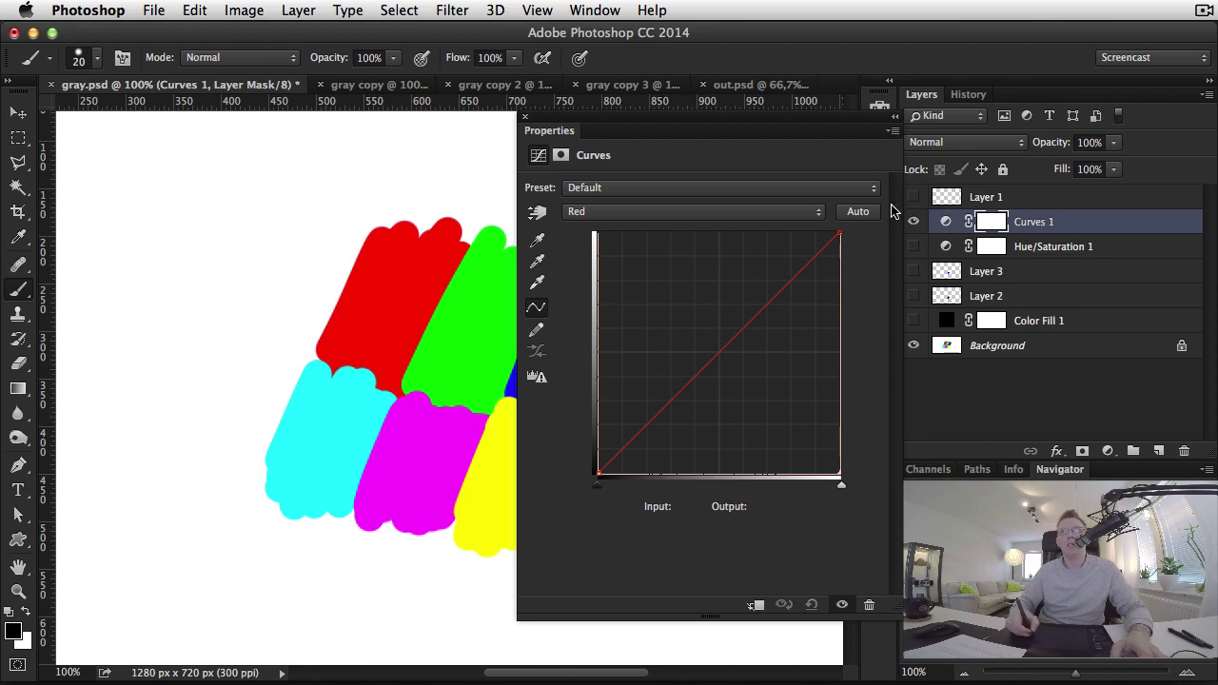
pyautogui.click(769, 221)
pyautogui.click(762, 195)
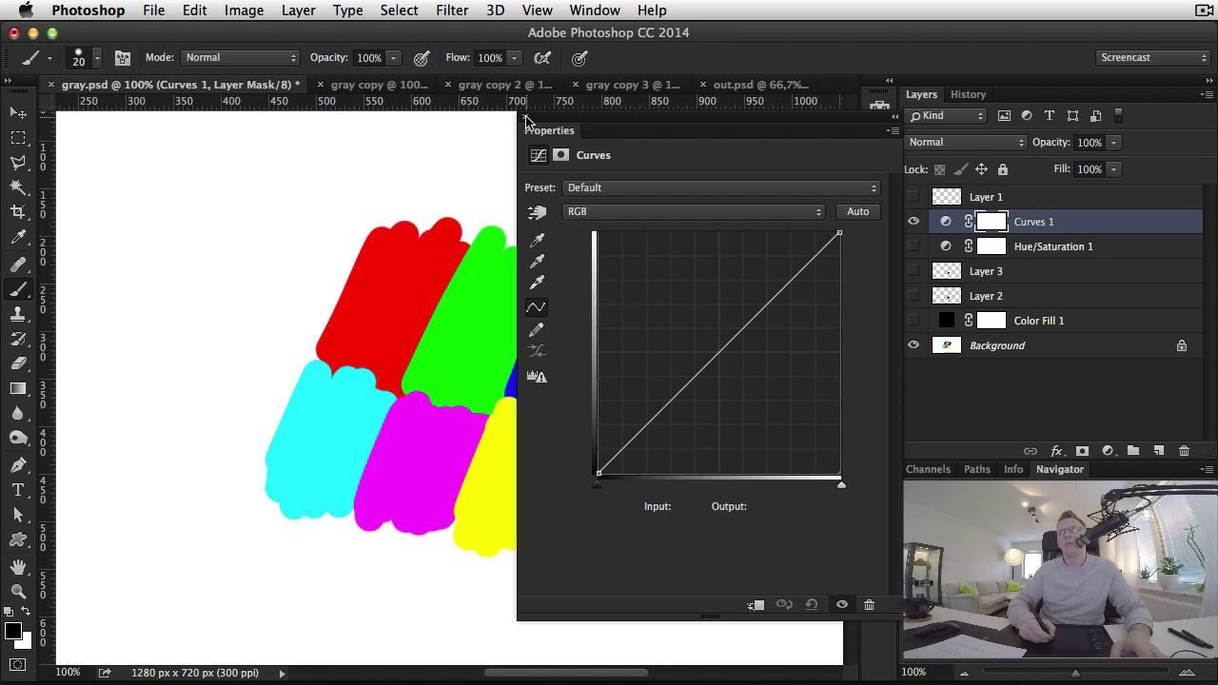
pyautogui.click(525, 118)
pyautogui.click(915, 221)
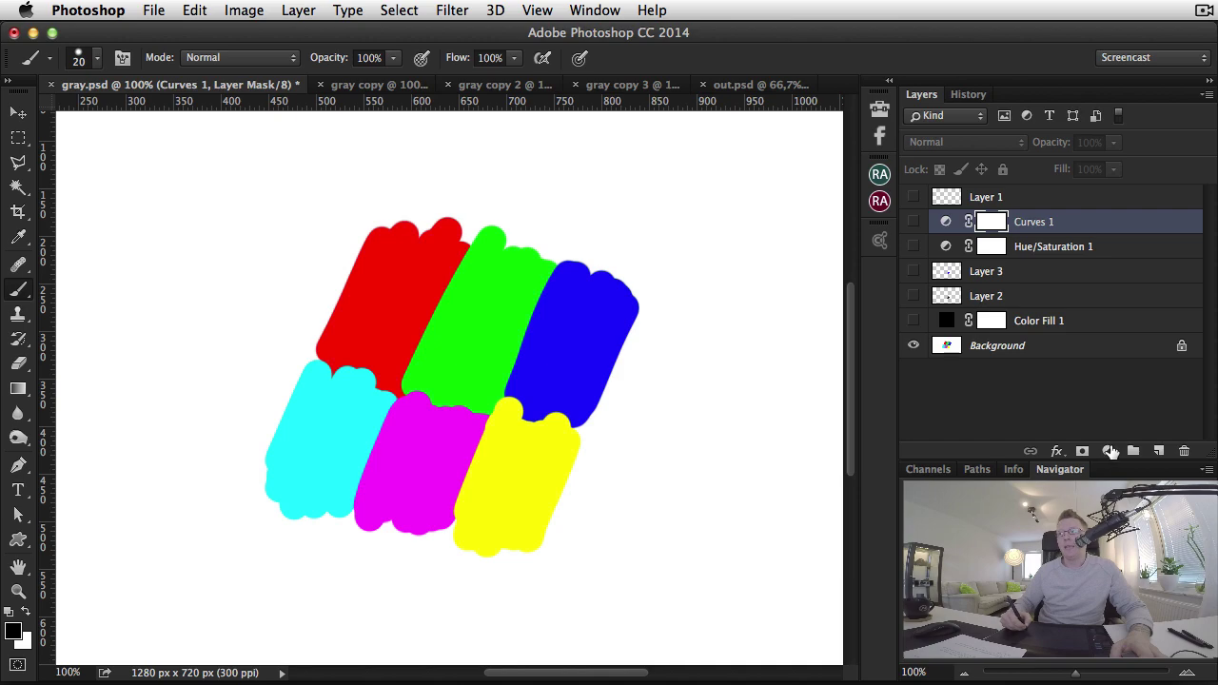
# Add a blue-to-white Gradient Map 1 adjustment above Curves 1 and hide it
pyautogui.click(1108, 451)
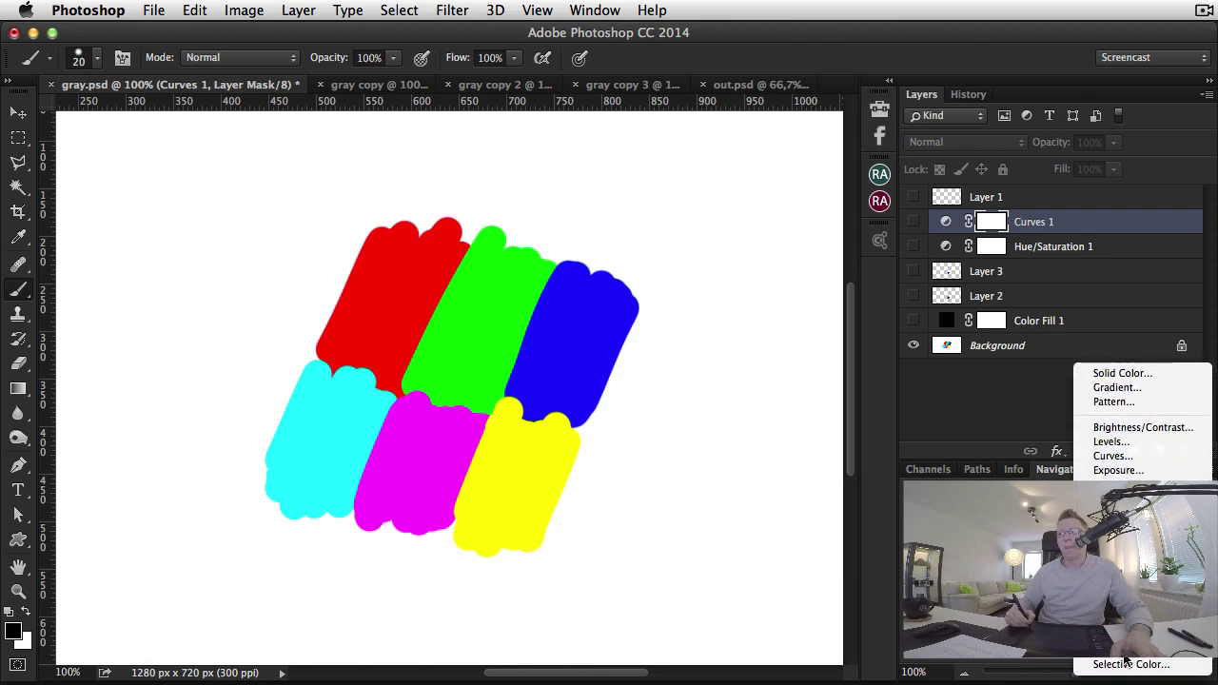
pyautogui.click(1142, 651)
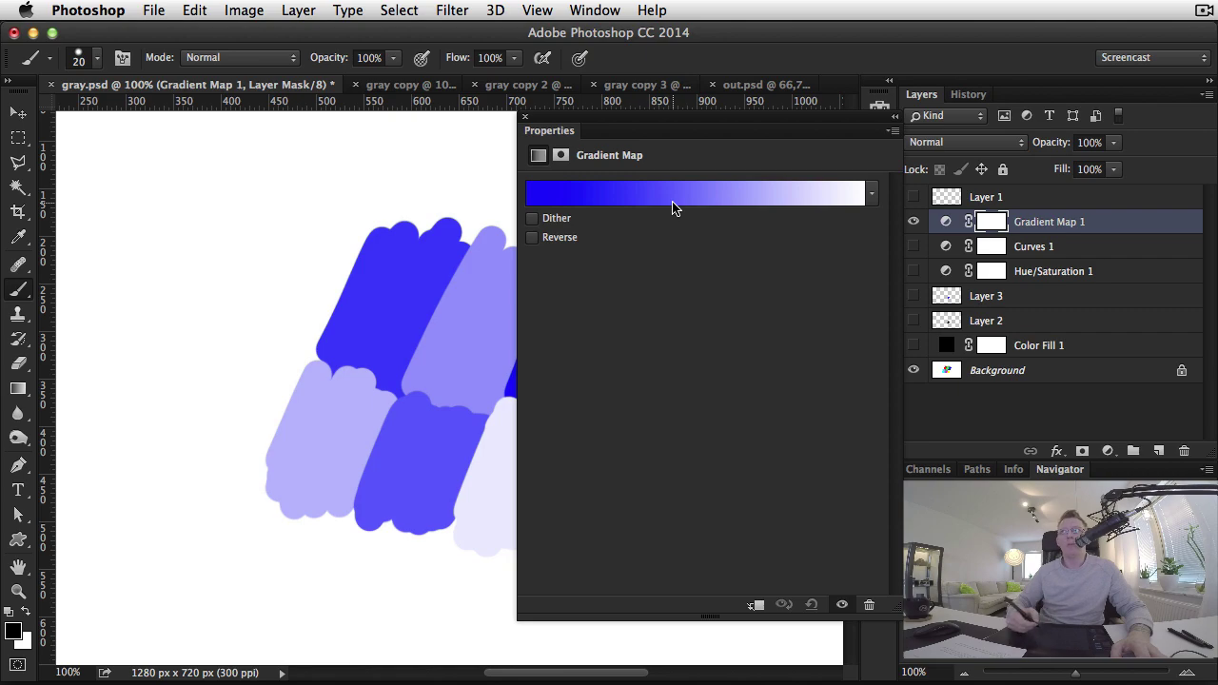
pyautogui.click(524, 116)
pyautogui.click(914, 222)
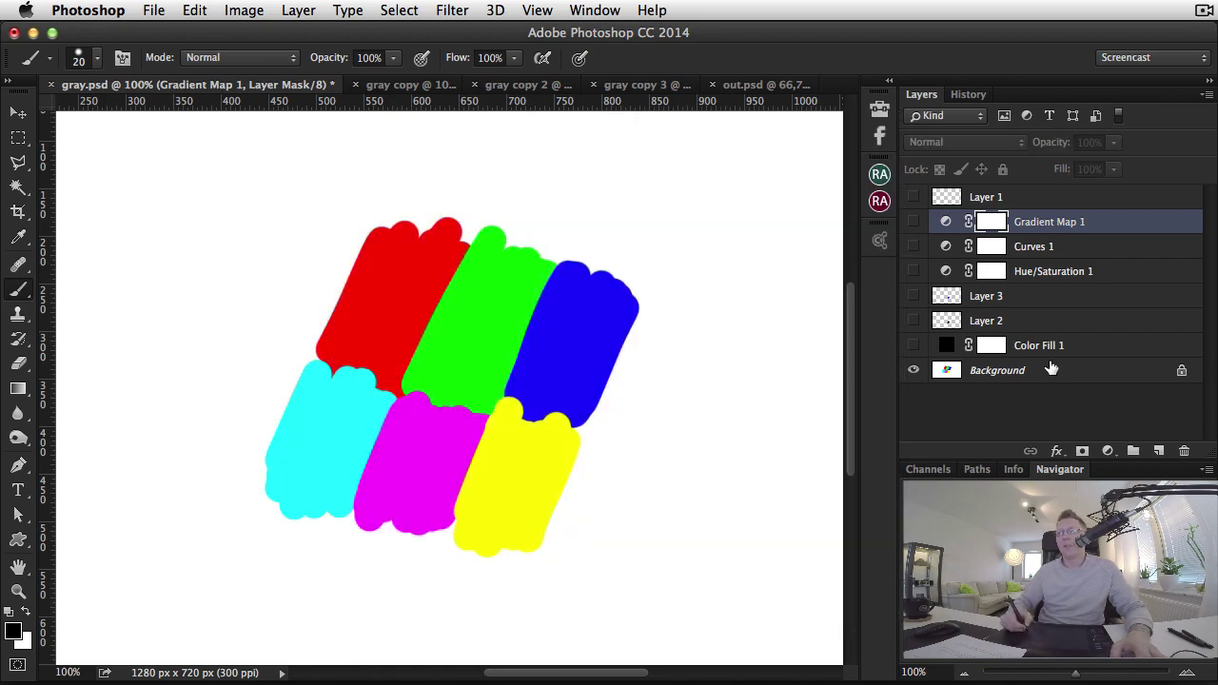
pyautogui.click(1108, 452)
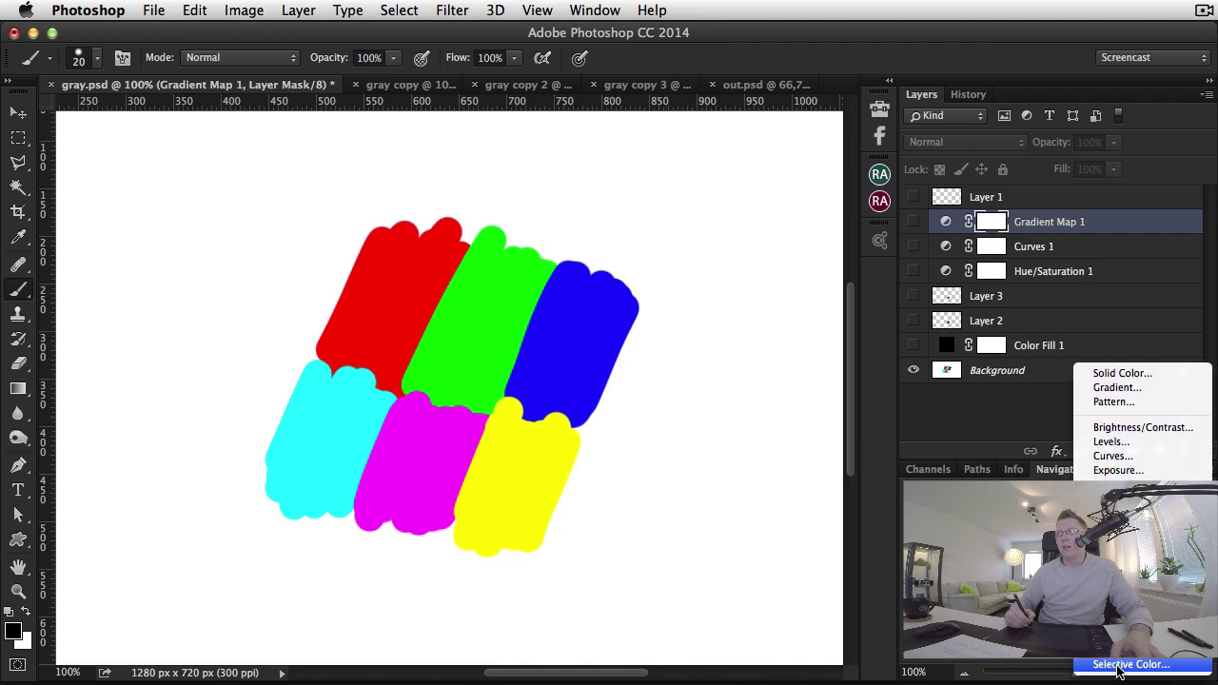
pyautogui.click(1146, 236)
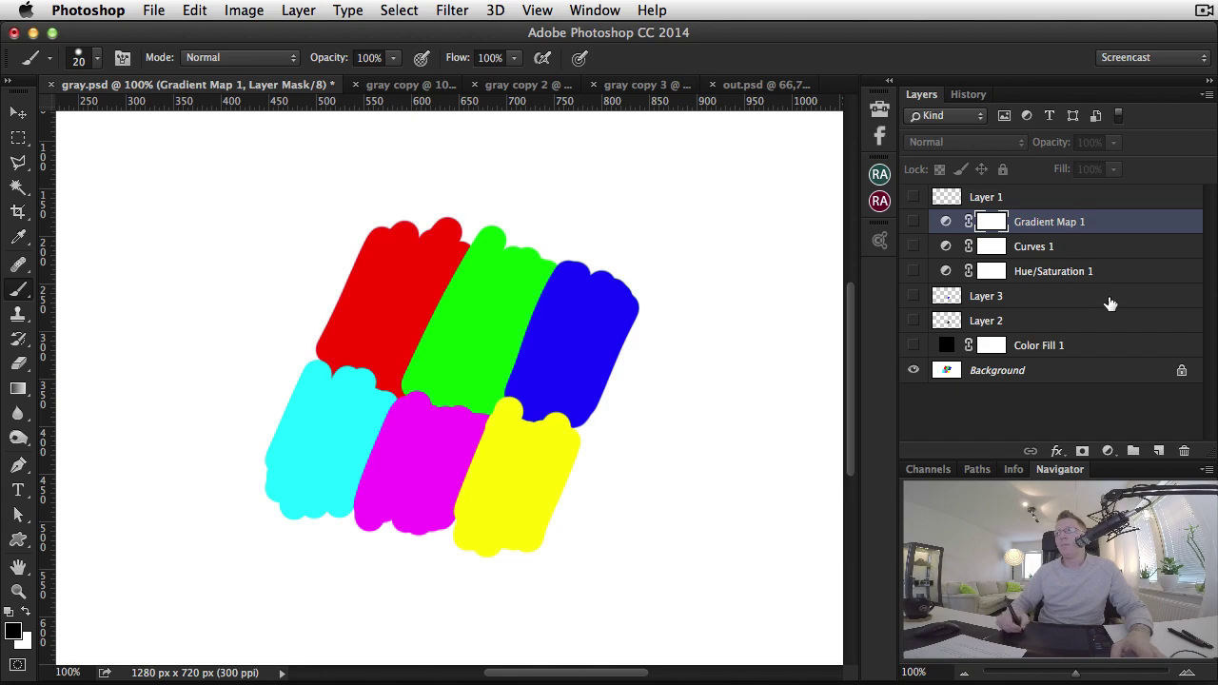
# Show Layer 3, check its Blend If channel stays Gray, then delete Layer 3
pyautogui.click(1038, 297)
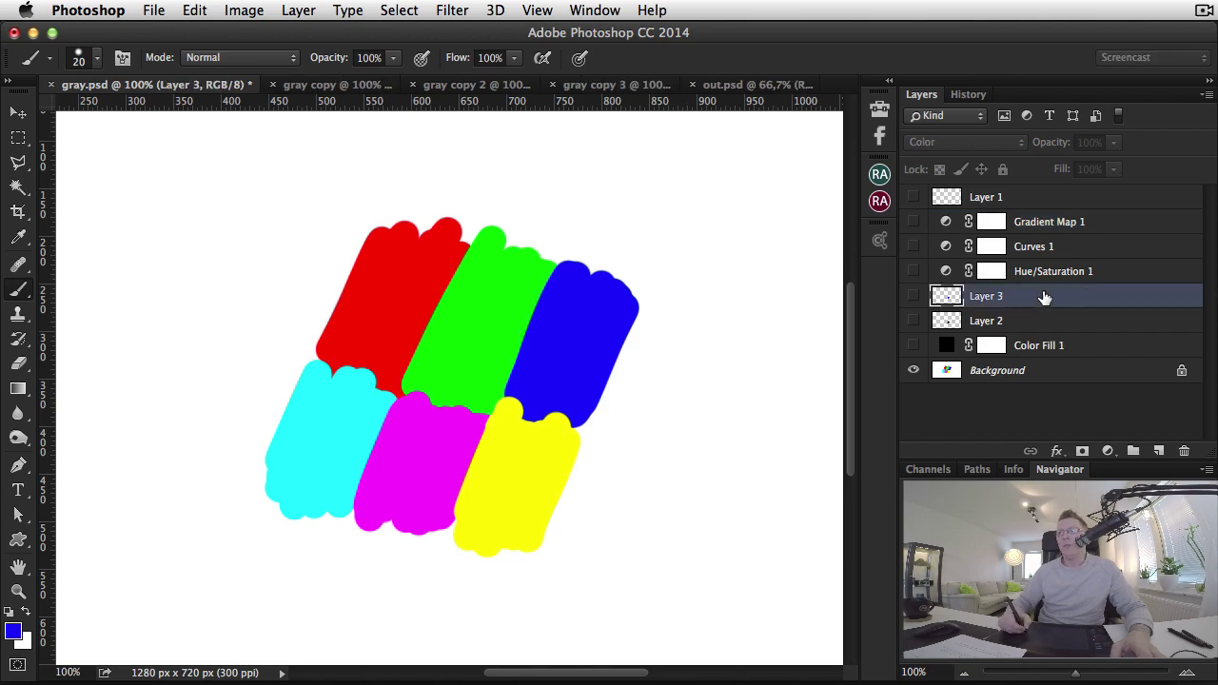
pyautogui.click(917, 297)
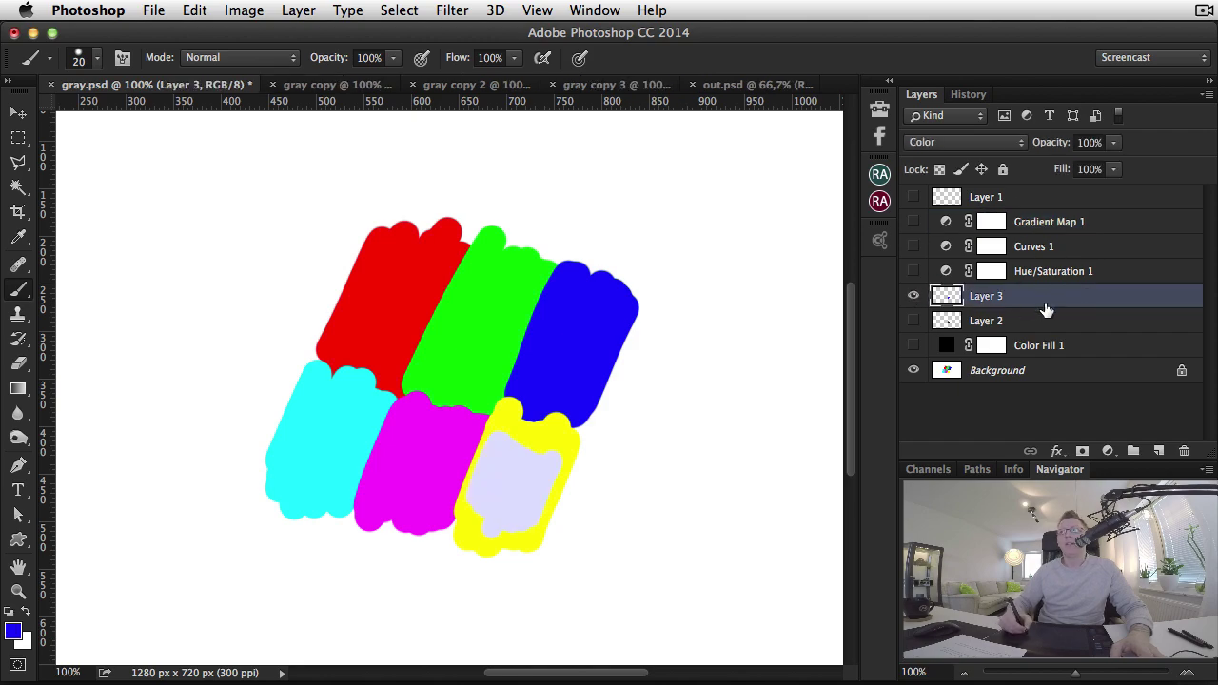
pyautogui.doubleClick(1050, 305)
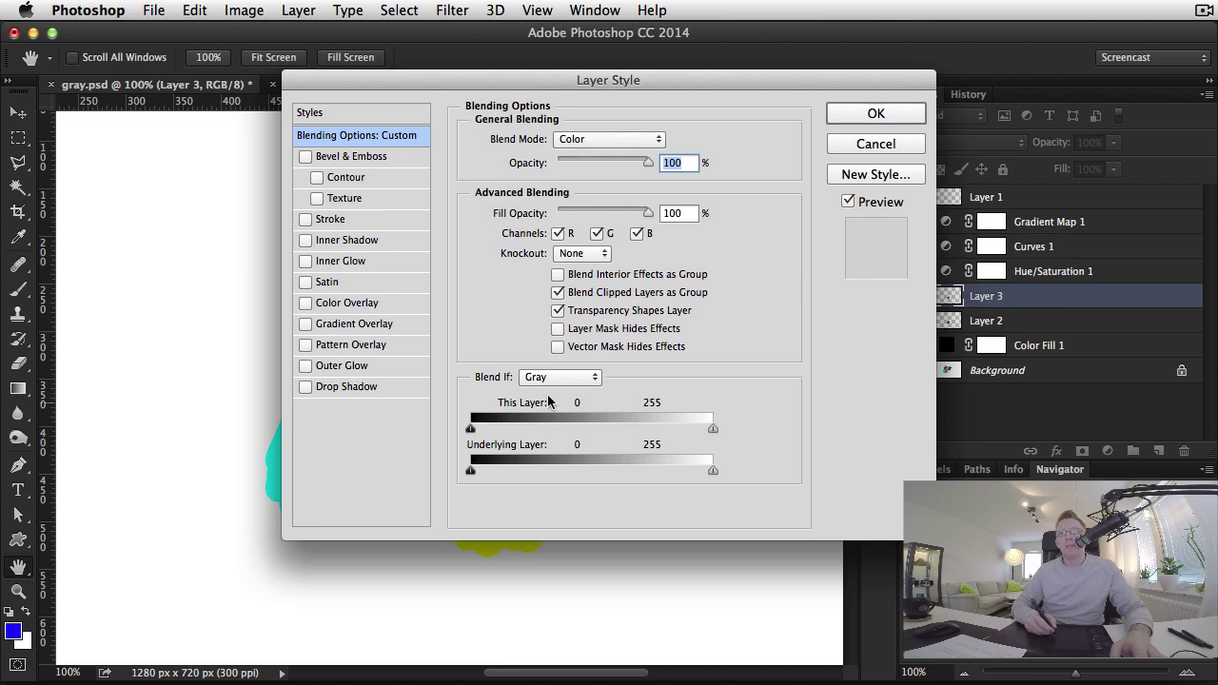
pyautogui.click(583, 378)
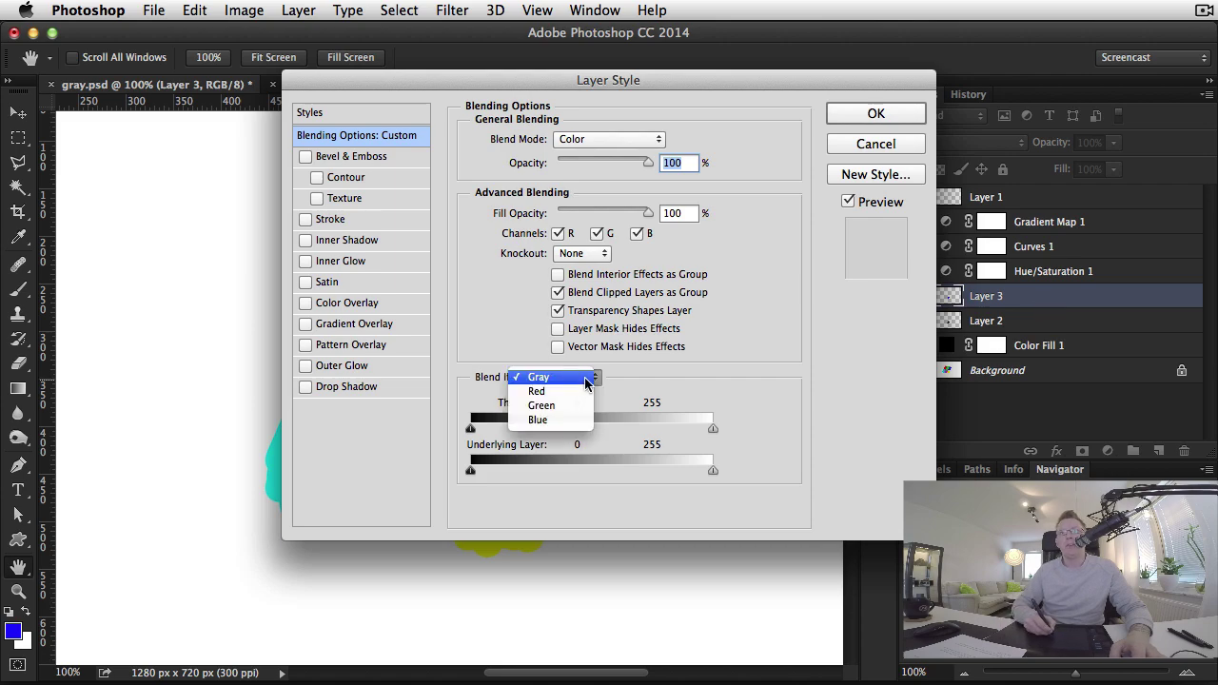
pyautogui.click(582, 379)
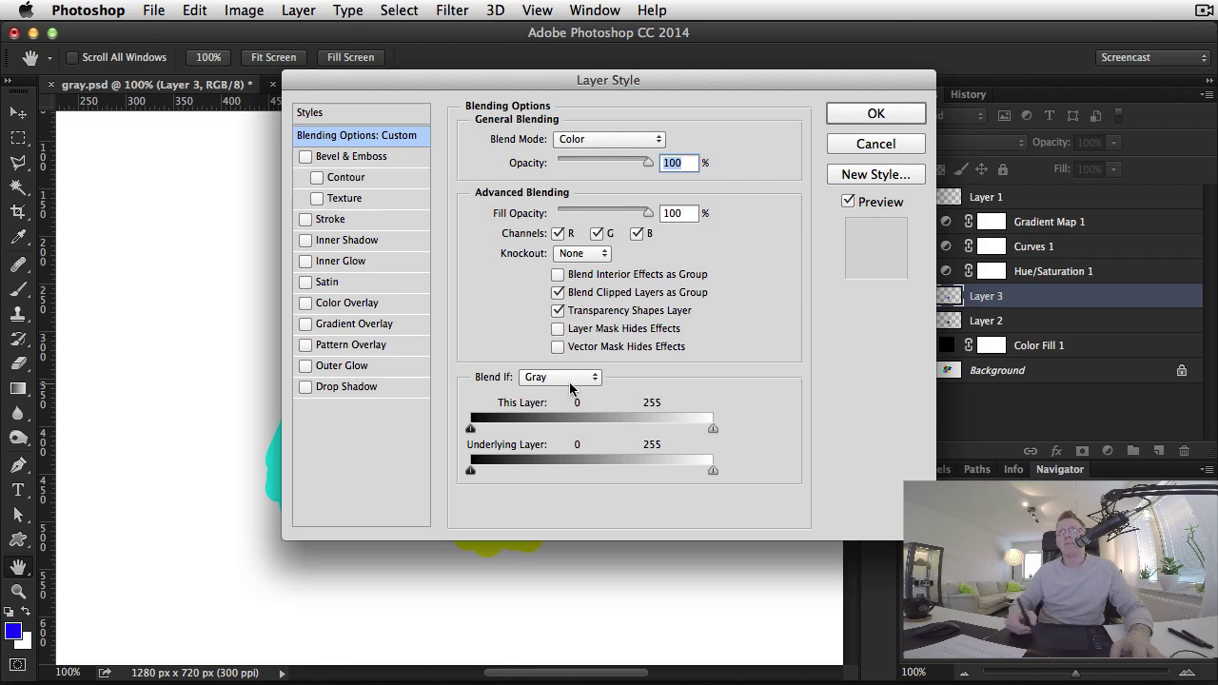
pyautogui.click(900, 139)
pyautogui.moveTo(1130, 306); pyautogui.dragTo(1184, 451)
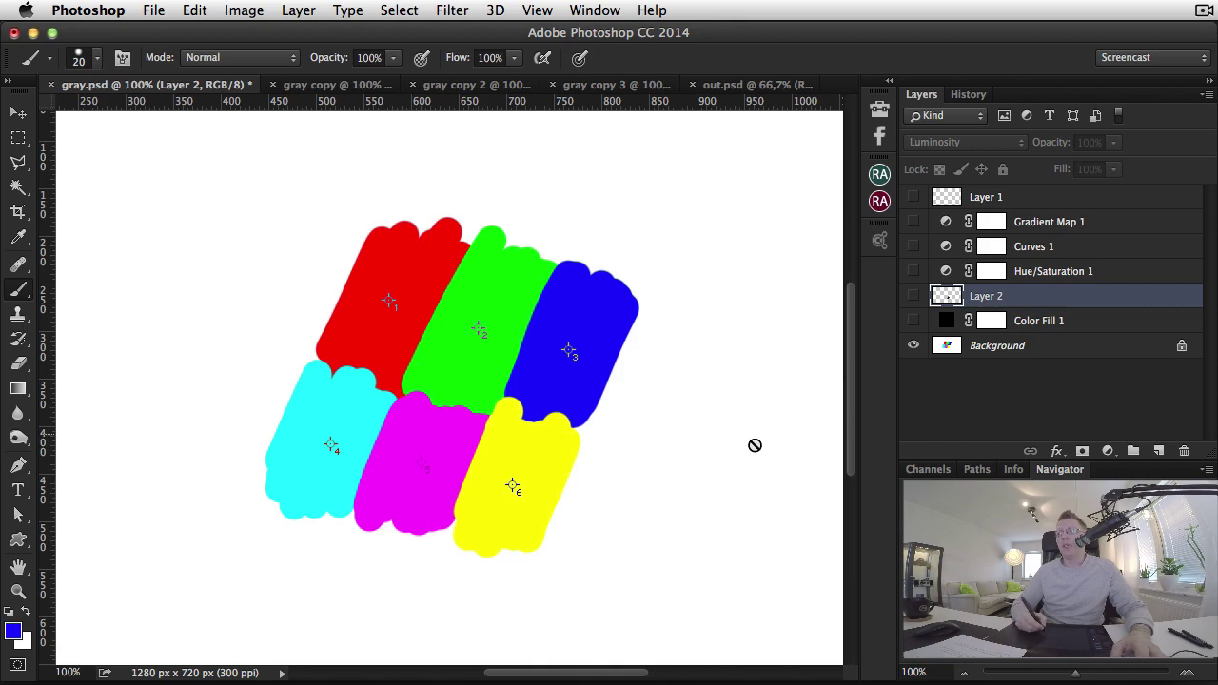
# Load the RGB brightness as a selection, paste it into a new Alpha 1 channel, deselect, and remove Layer 2
pyautogui.click(928, 469)
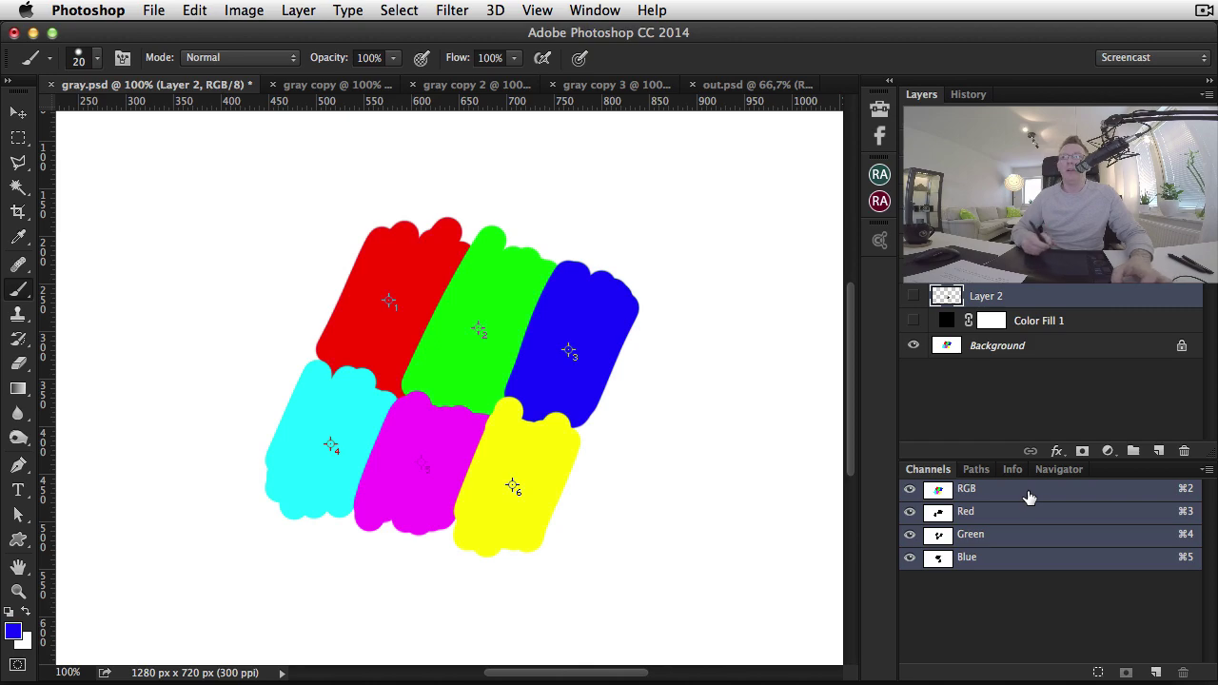
pyautogui.keyDown('super'); pyautogui.click(939, 490); pyautogui.keyUp('super')
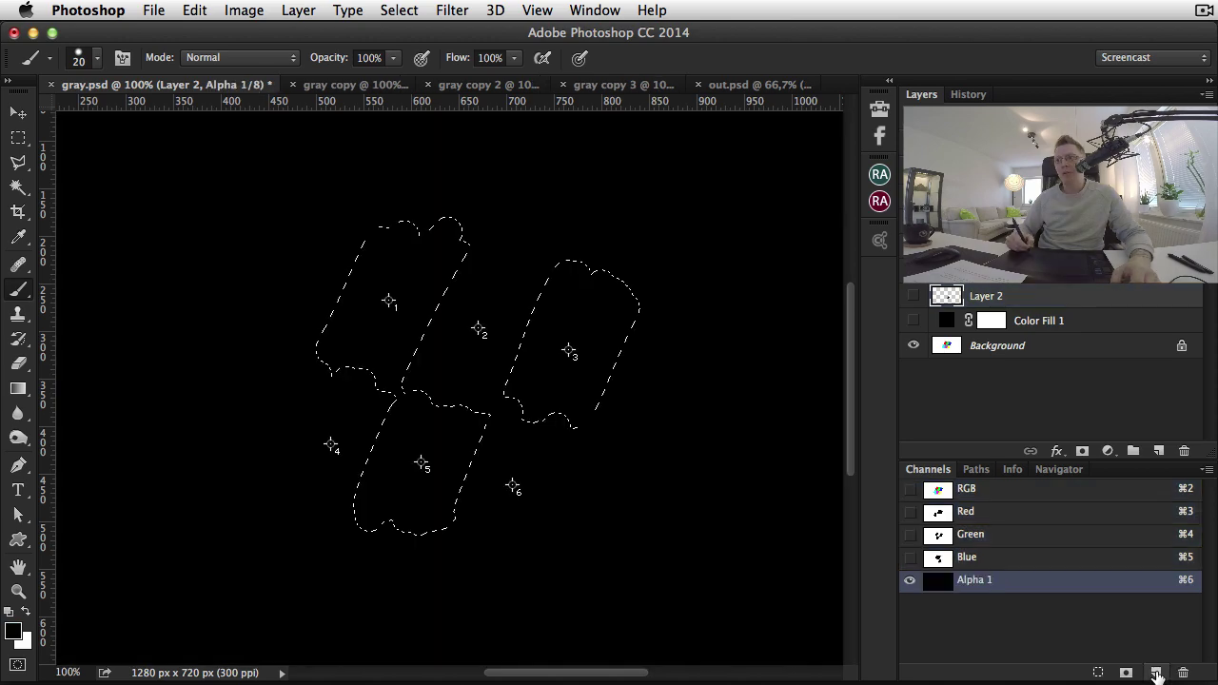
pyautogui.click(1157, 669)
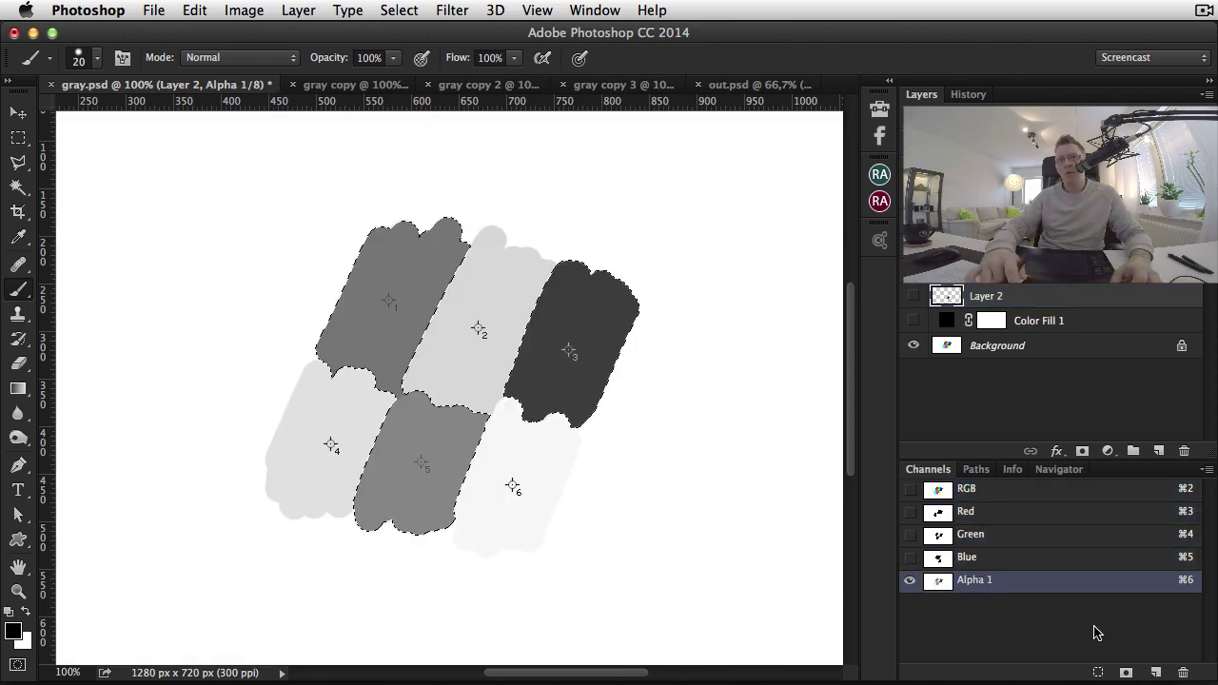
pyautogui.press('super+v')
pyautogui.press('super+d')
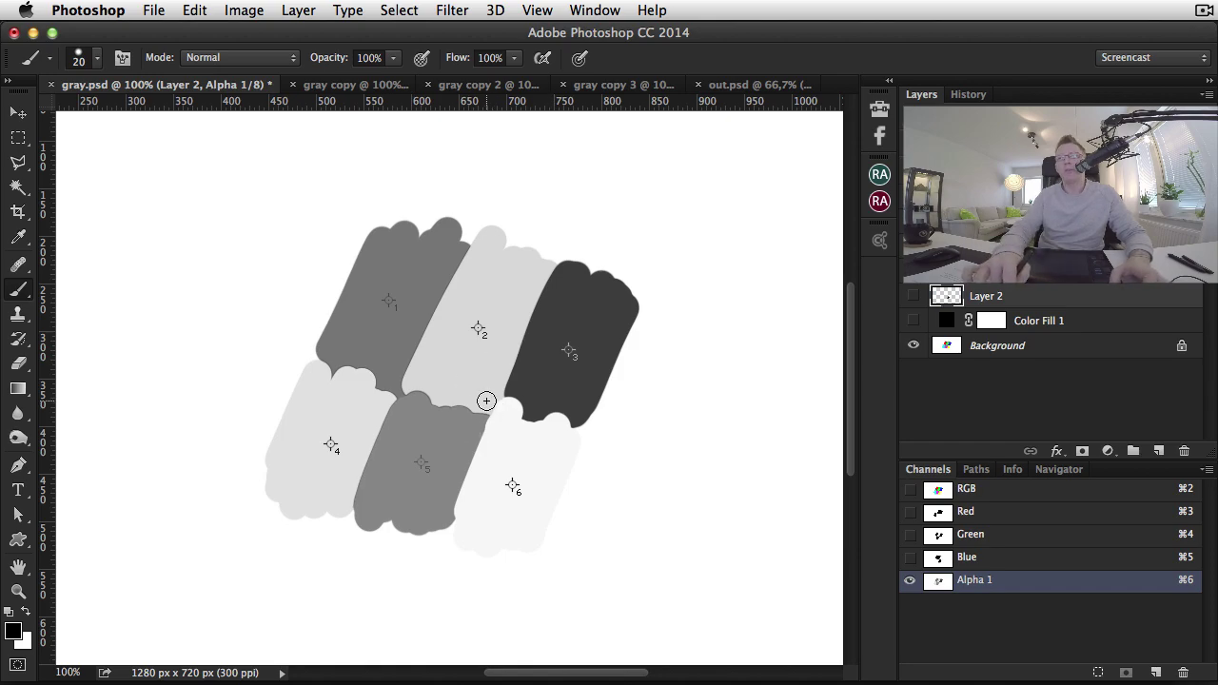
pyautogui.press('super+z')
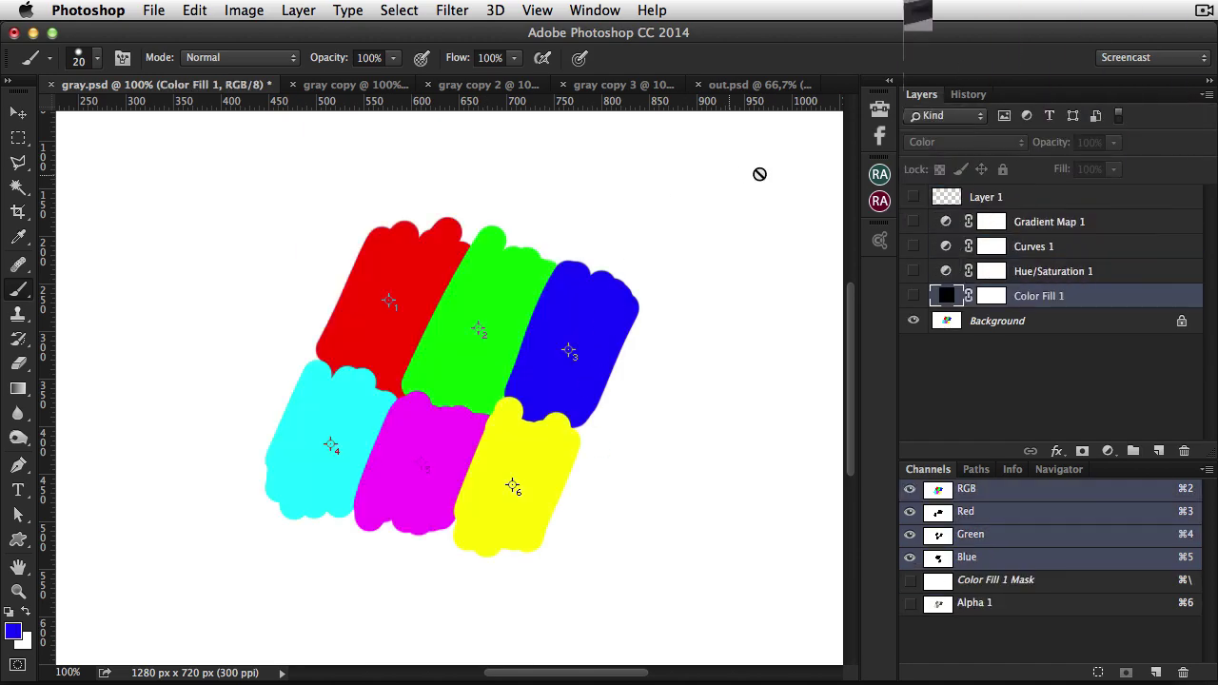
# Switch to the out.psd end card with the hand-lettered logo and two website addresses
pyautogui.click(731, 86)
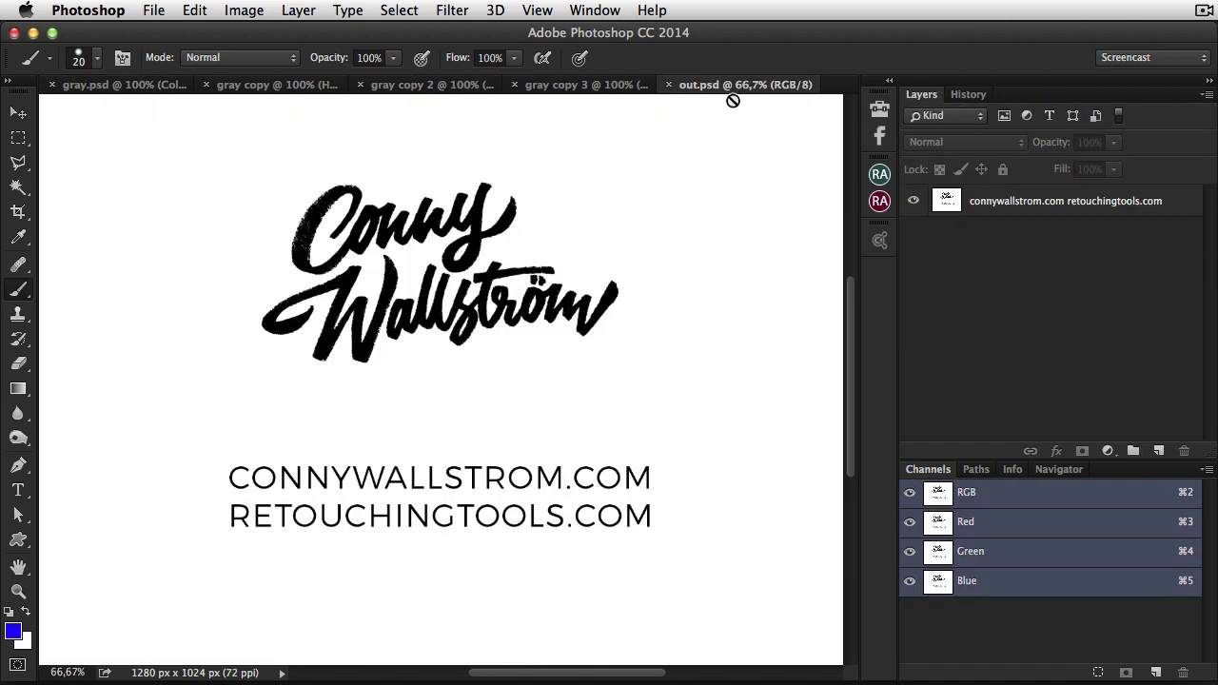